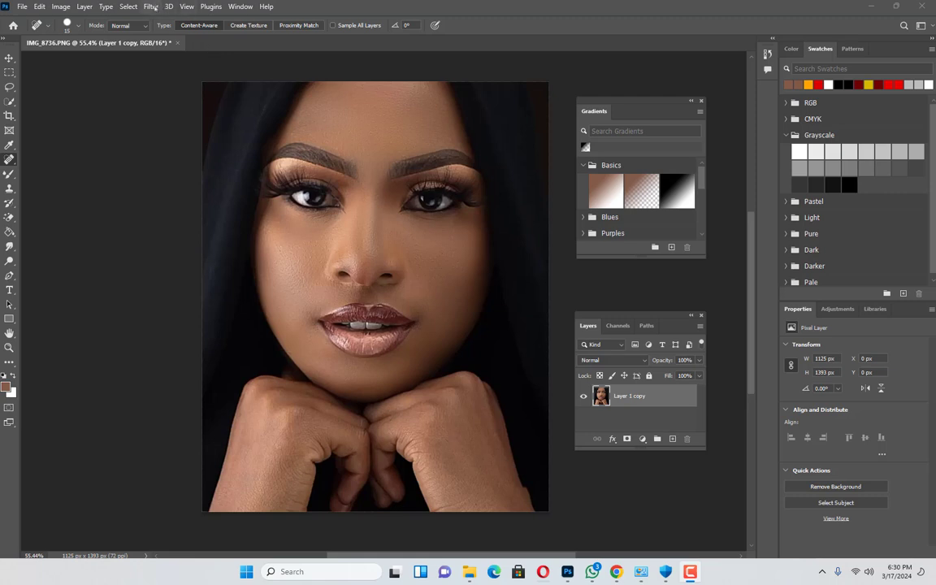
- Browse the Filter menu twice without choosing a filter
{"action": "left_click", "coordinate": [150, 7]}
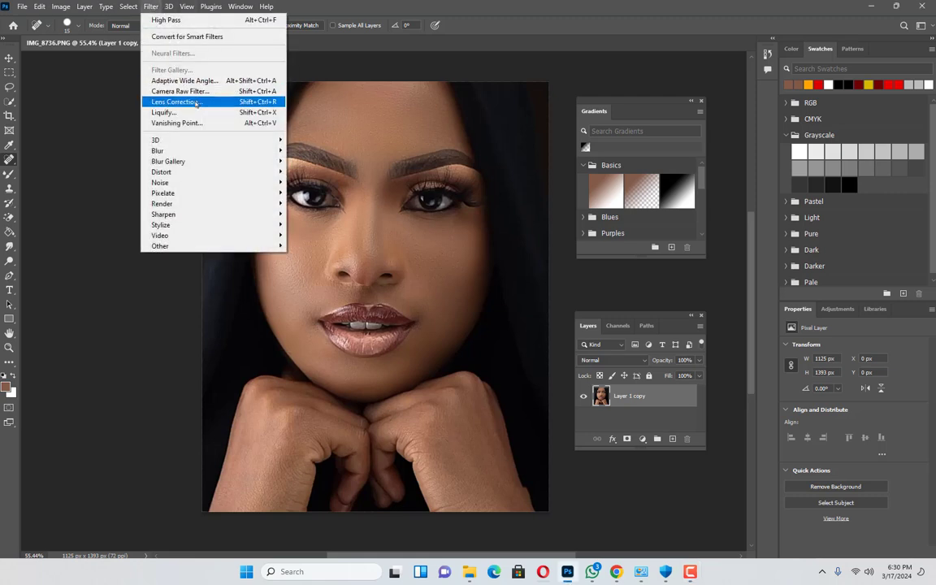
{"action": "left_click", "coordinate": [464, 7]}
{"action": "scroll", "coordinate": [336, 263], "scroll_direction": "down", "scroll_amount": 3}
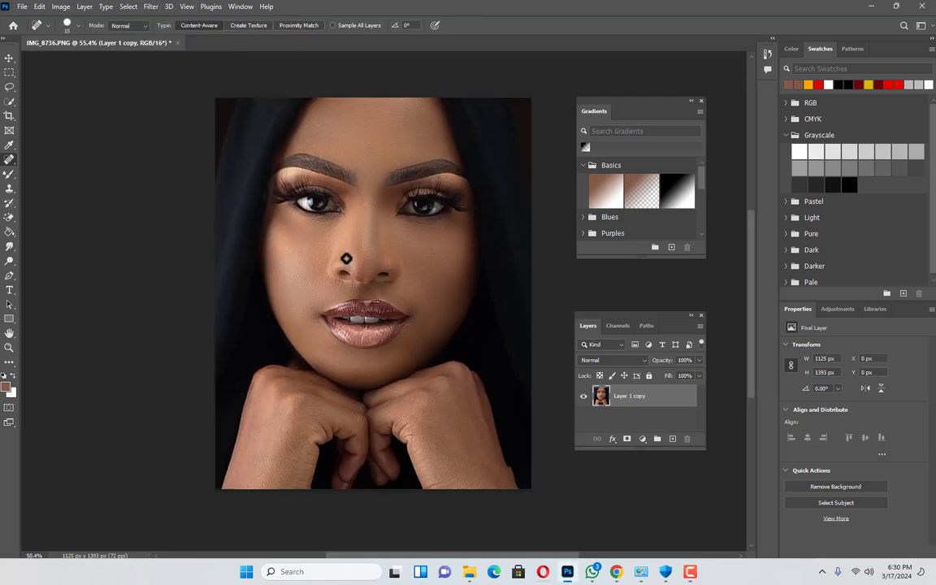
{"action": "scroll", "coordinate": [368, 261], "scroll_direction": "up", "scroll_amount": 2}
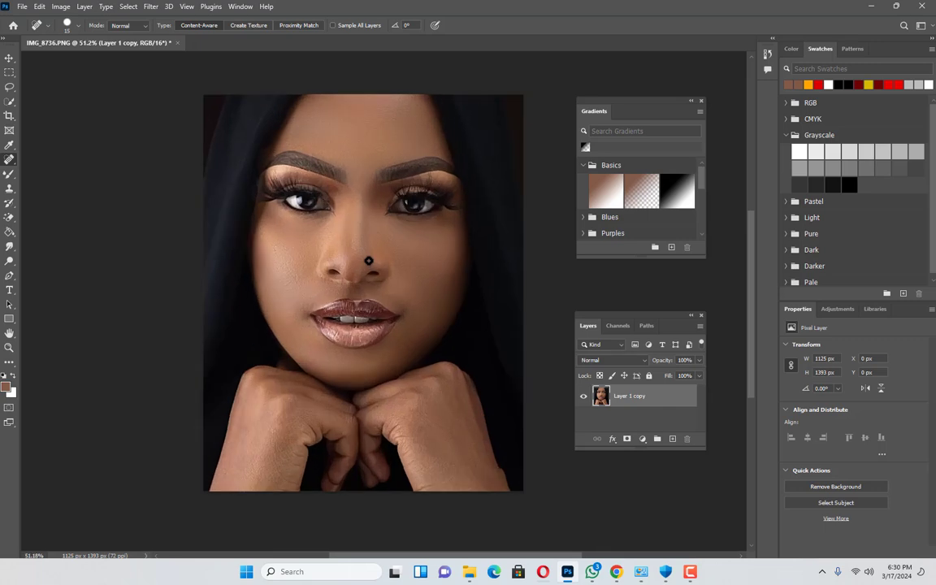
{"action": "scroll", "coordinate": [368, 261], "scroll_direction": "up", "scroll_amount": 2}
{"action": "scroll", "coordinate": [368, 290], "scroll_direction": "down", "scroll_amount": 3}
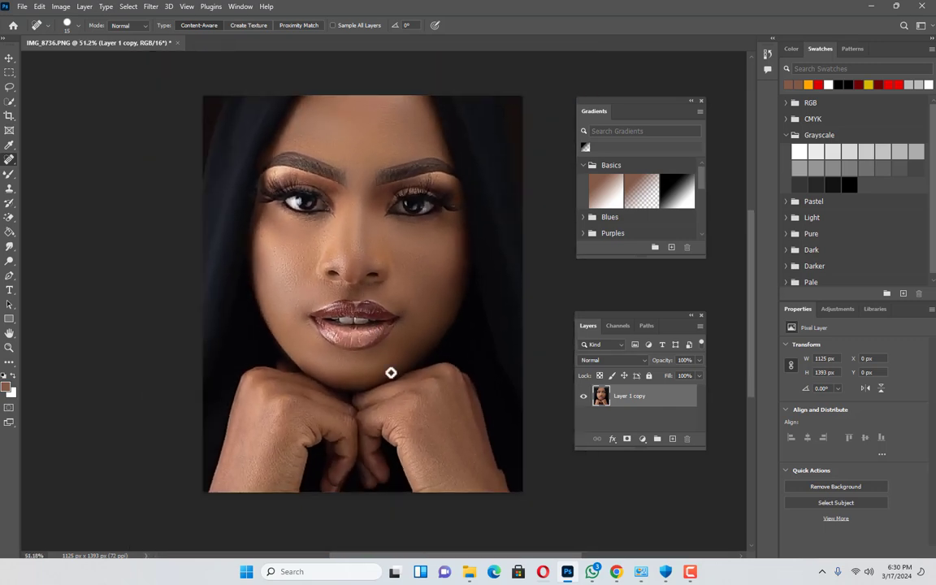
{"action": "scroll", "coordinate": [363, 433], "scroll_direction": "down", "scroll_amount": 1}
{"action": "scroll", "coordinate": [363, 433], "scroll_direction": "up", "scroll_amount": 2}
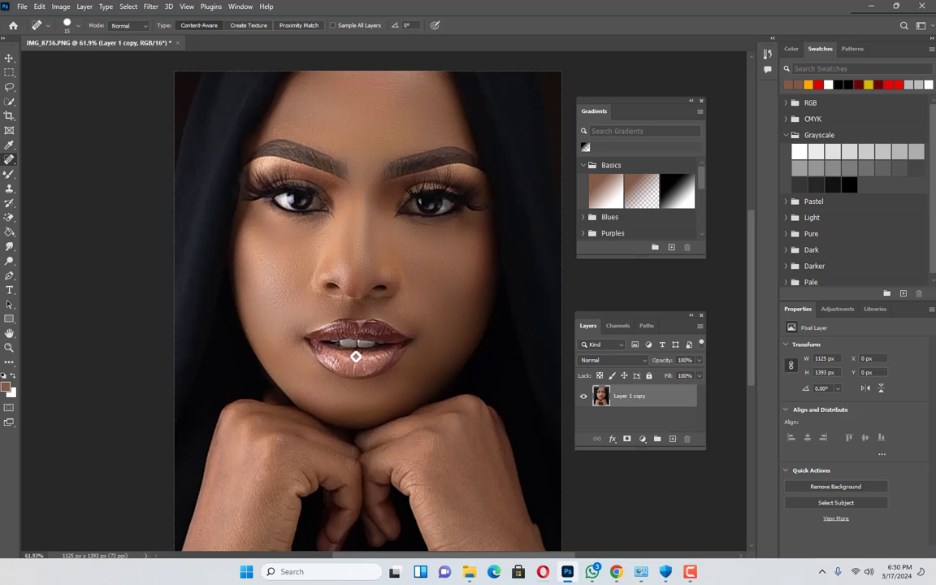
{"action": "left_click", "coordinate": [151, 6]}
{"action": "left_click", "coordinate": [169, 92]}
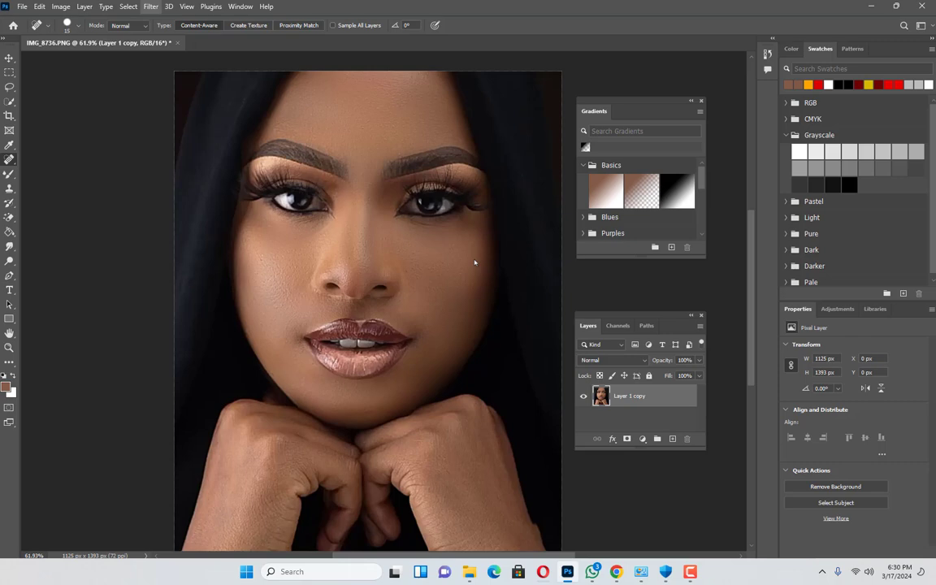
- Open the Camera Raw Filter on the portrait with Shift+Ctrl+A
{"action": "key", "text": "ctrl+shift+a"}
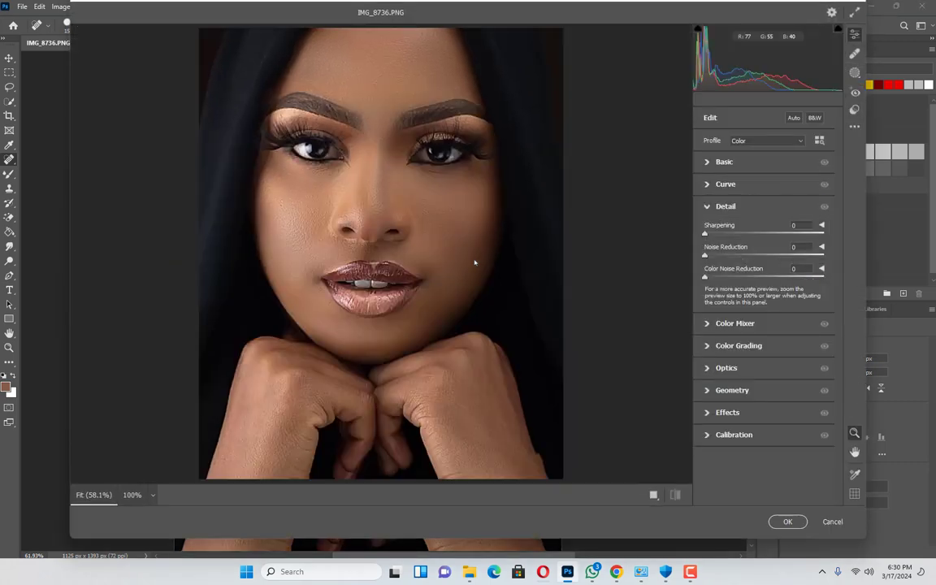
{"action": "scroll", "coordinate": [389, 284], "scroll_direction": "down", "scroll_amount": 2}
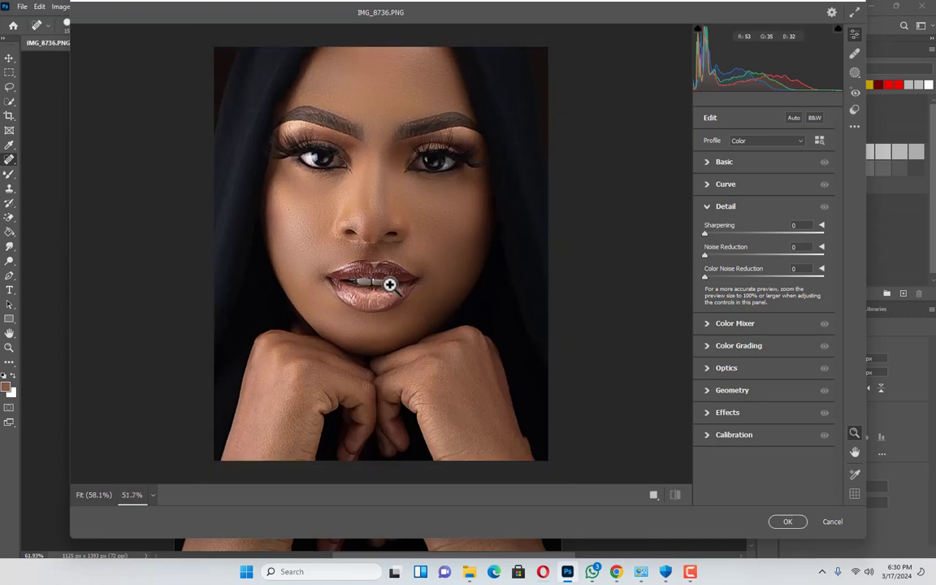
{"action": "scroll", "coordinate": [378, 183], "scroll_direction": "up", "scroll_amount": 1}
{"action": "scroll", "coordinate": [357, 209], "scroll_direction": "down", "scroll_amount": 1}
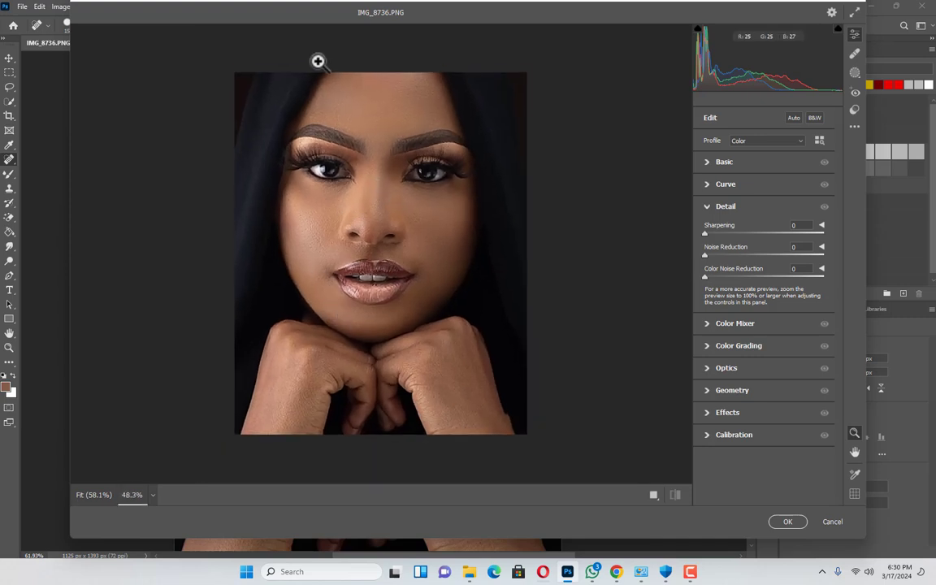
{"action": "scroll", "coordinate": [325, 166], "scroll_direction": "up", "scroll_amount": 1}
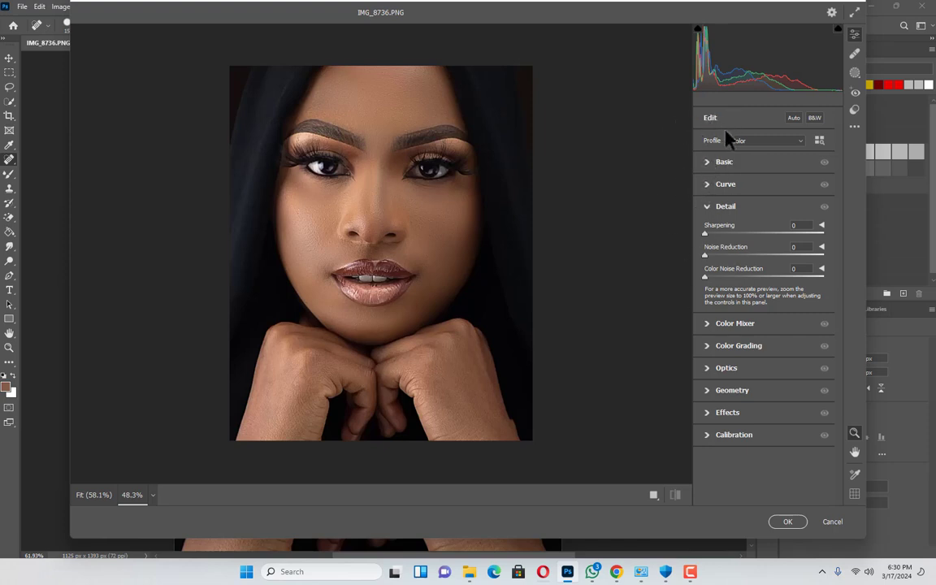
- Expand the Basic section so Temperature through Clarity show, all at 0
{"action": "left_click", "coordinate": [712, 165]}
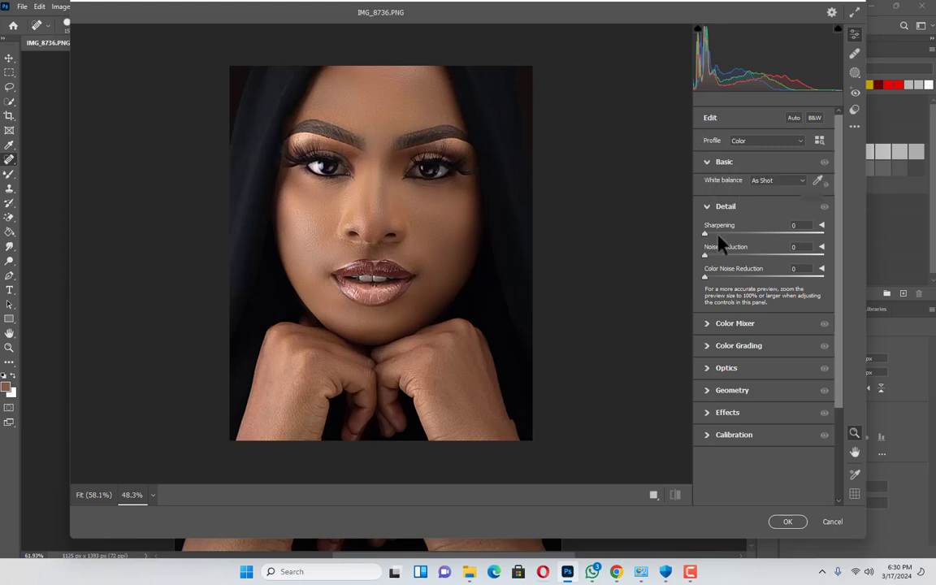
{"action": "scroll", "coordinate": [736, 256], "scroll_direction": "down", "scroll_amount": 3}
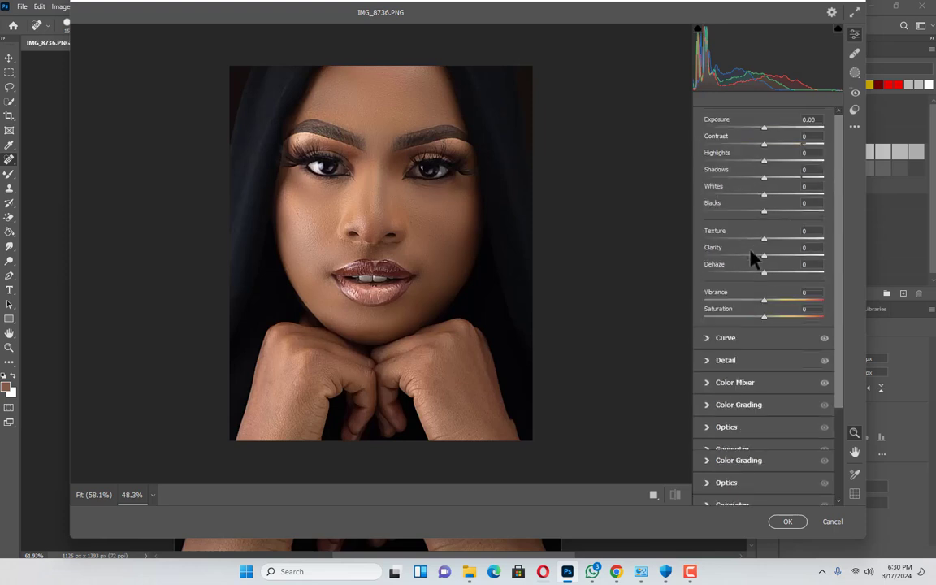
{"action": "left_click", "coordinate": [725, 338]}
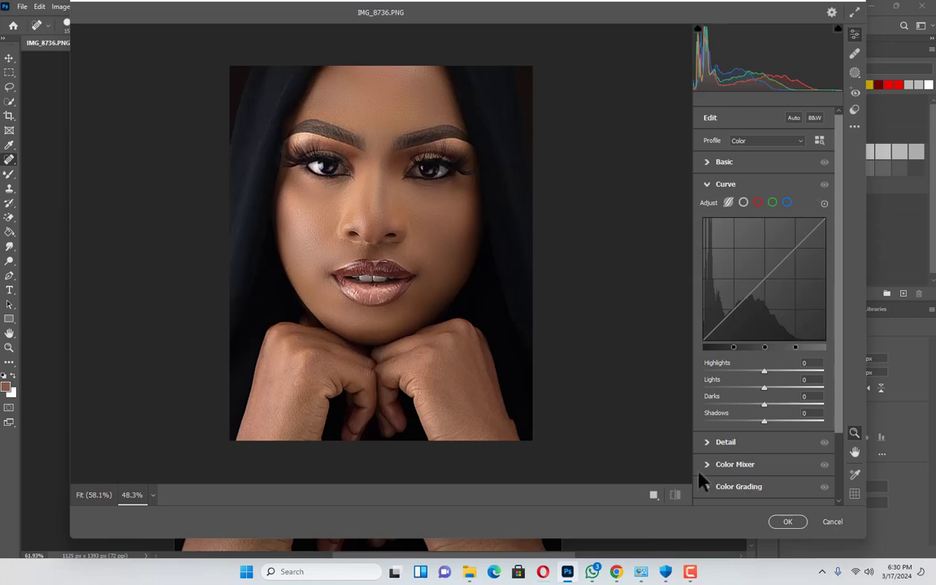
{"action": "left_click", "coordinate": [721, 162]}
{"action": "left_click", "coordinate": [707, 163]}
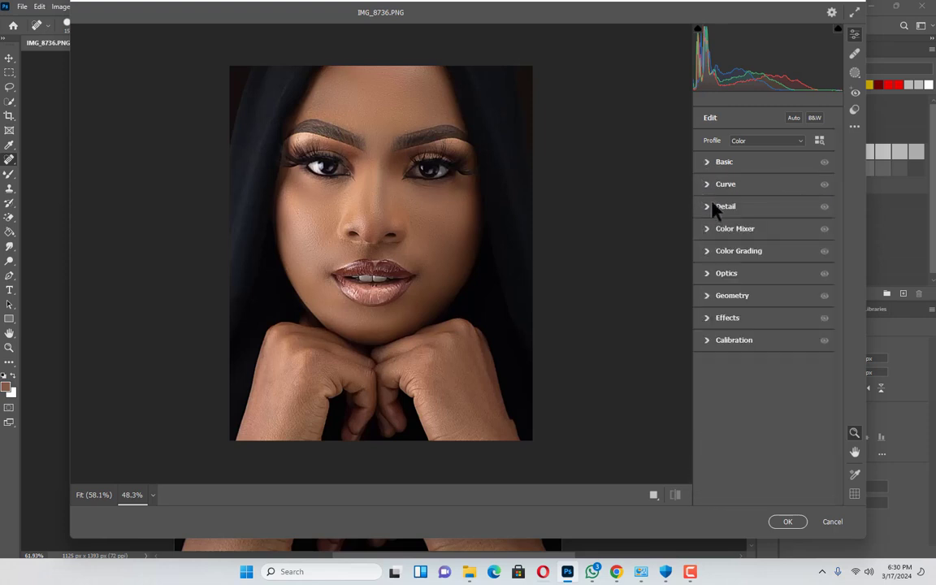
{"action": "left_click", "coordinate": [710, 162]}
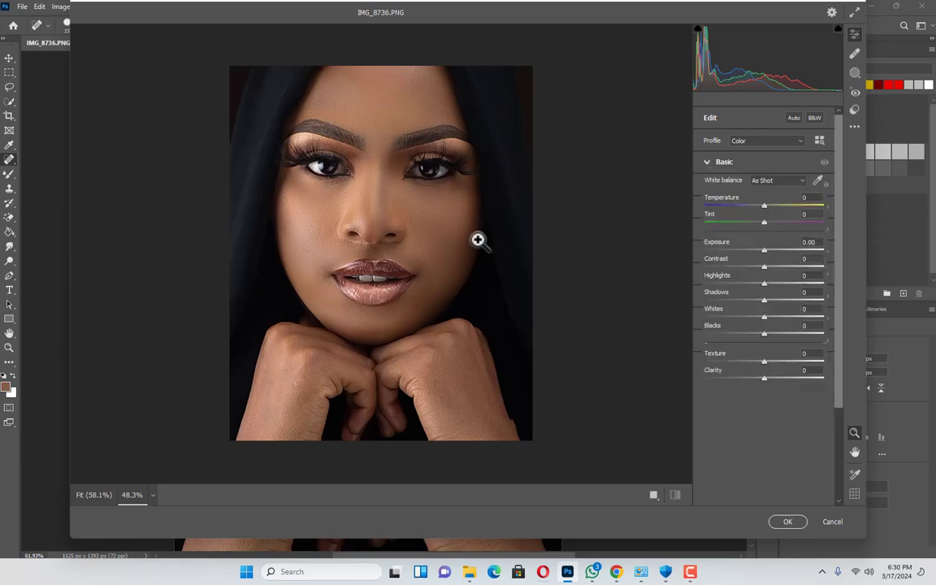
- Darken the Blacks and set Highlights to +8
{"action": "scroll", "coordinate": [271, 147], "scroll_direction": "up", "scroll_amount": 1}
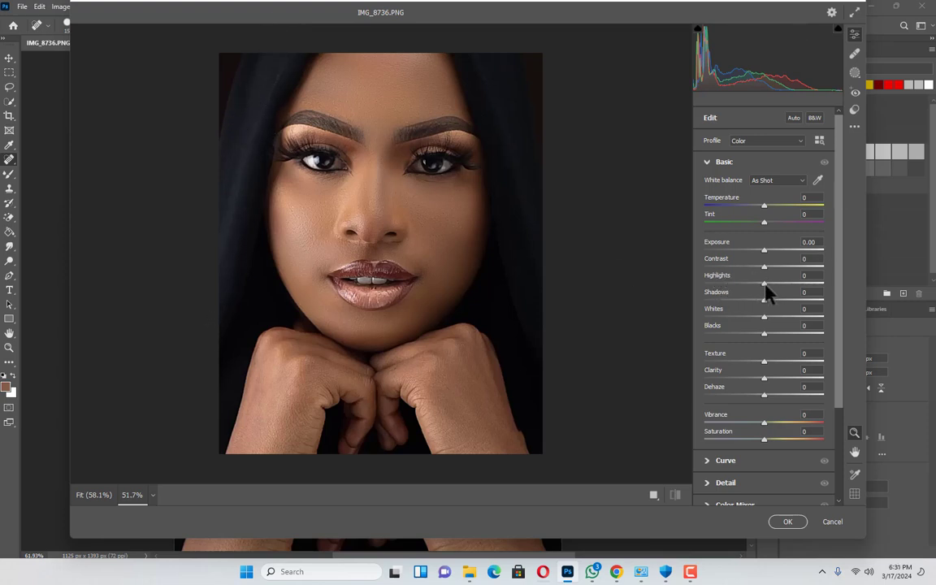
{"action": "left_click_drag", "start_coordinate": [767, 283], "coordinate": [749, 286]}
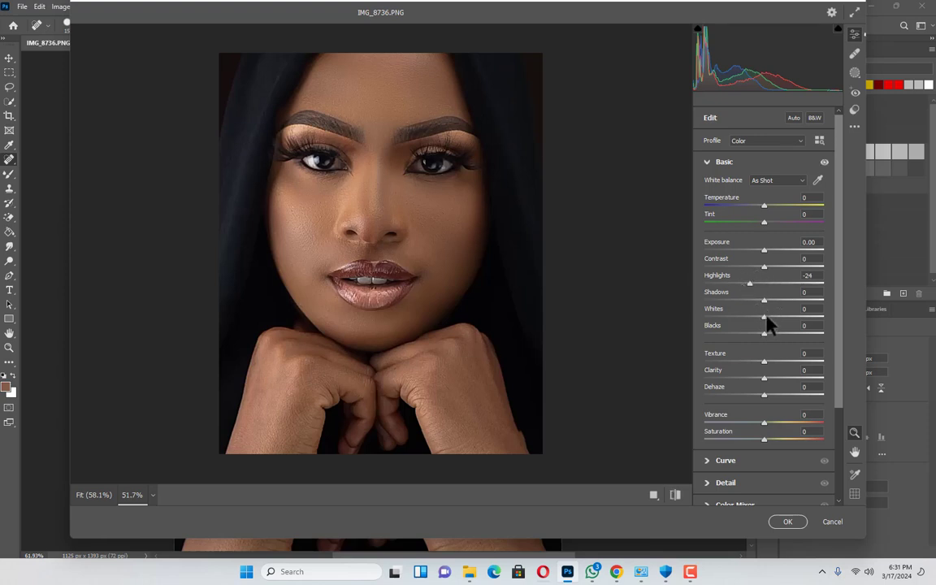
{"action": "left_click_drag", "start_coordinate": [764, 340], "coordinate": [749, 342]}
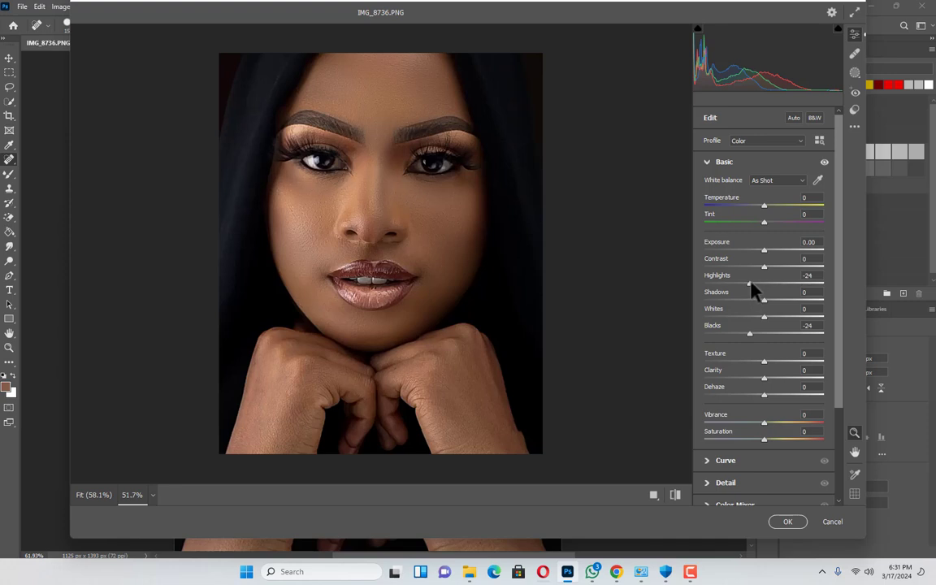
{"action": "mouse_move", "coordinate": [753, 282]}
{"action": "left_mouse_down"}
{"action": "mouse_move", "coordinate": [781, 283]}
{"action": "mouse_move", "coordinate": [770, 286]}
{"action": "left_mouse_up"}
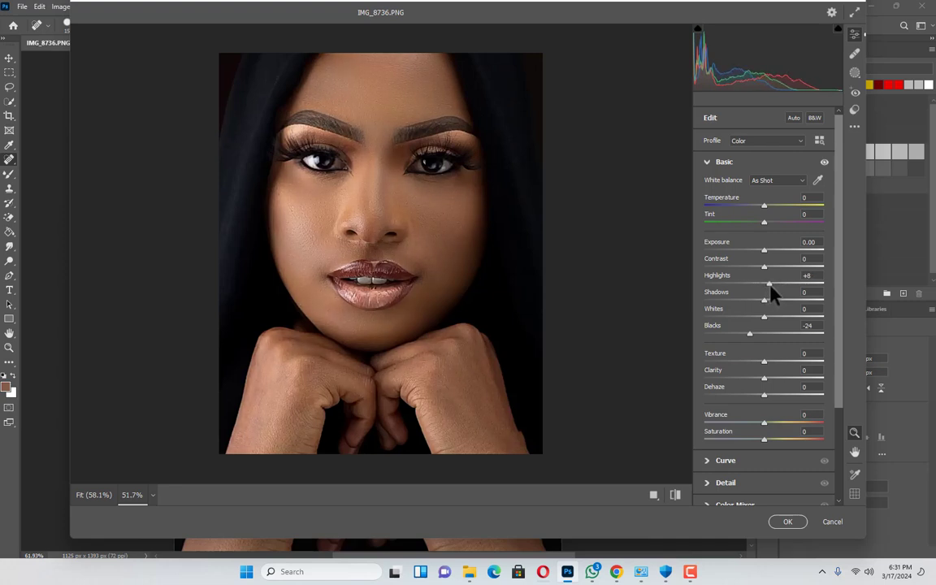
- Lift Shadows to +15, deepen Blacks to -33 and raise Contrast to +14
{"action": "scroll", "coordinate": [479, 278], "scroll_direction": "down", "scroll_amount": 1}
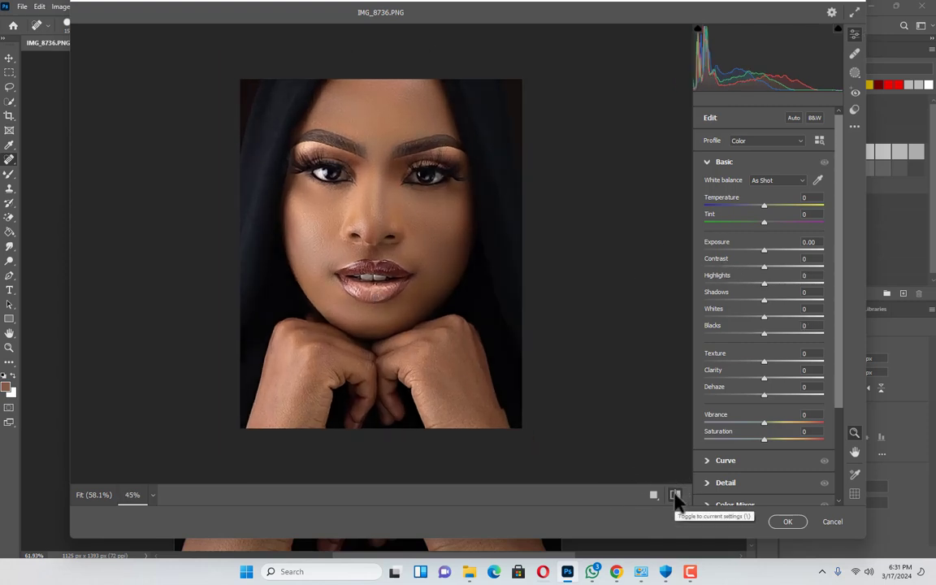
{"action": "scroll", "coordinate": [408, 259], "scroll_direction": "up", "scroll_amount": 1}
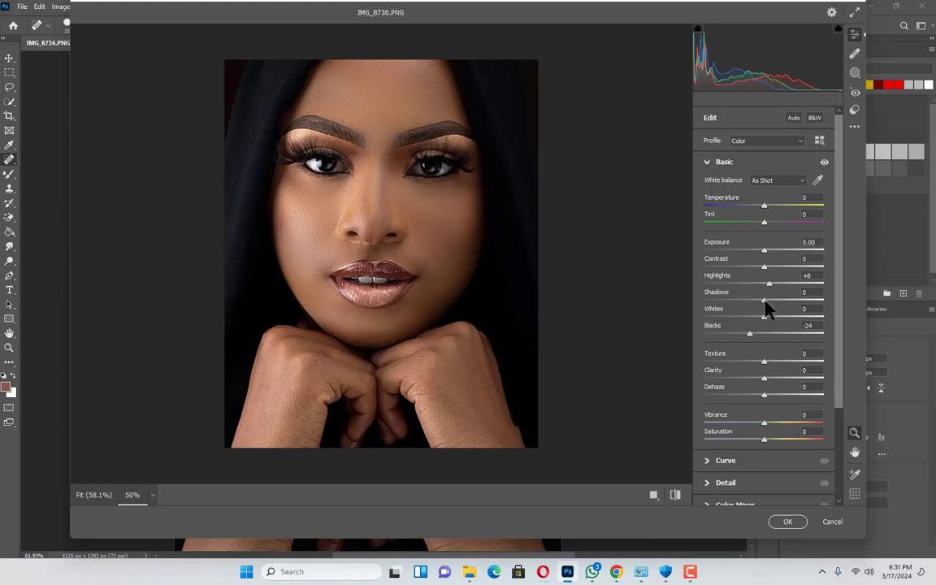
{"action": "left_click_drag", "start_coordinate": [765, 300], "coordinate": [774, 301]}
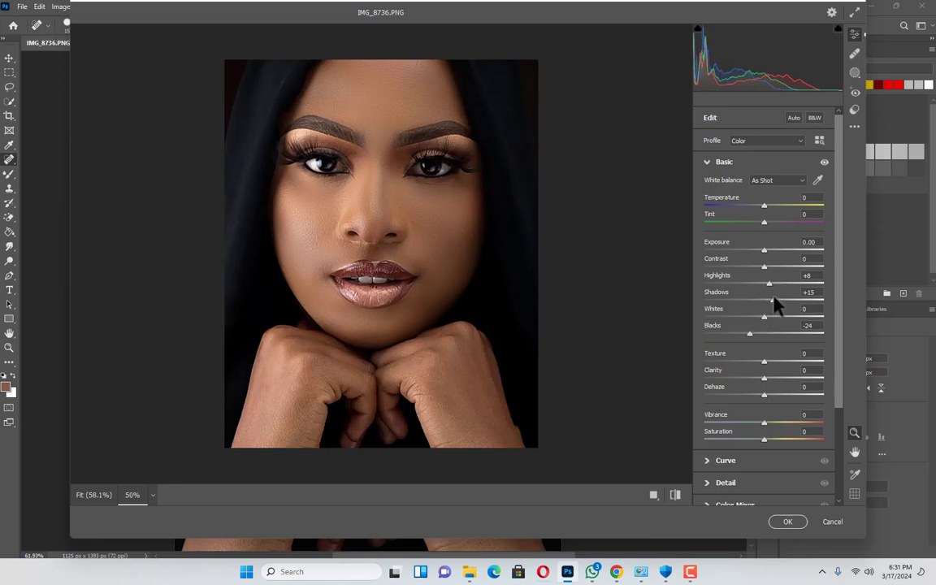
{"action": "left_click_drag", "start_coordinate": [749, 333], "coordinate": [744, 334]}
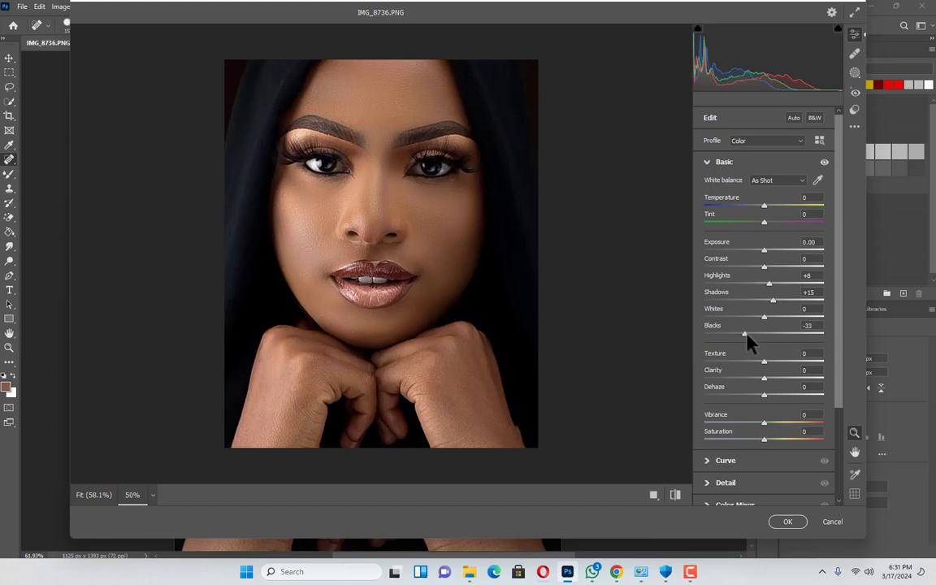
{"action": "left_click_drag", "start_coordinate": [765, 265], "coordinate": [772, 268]}
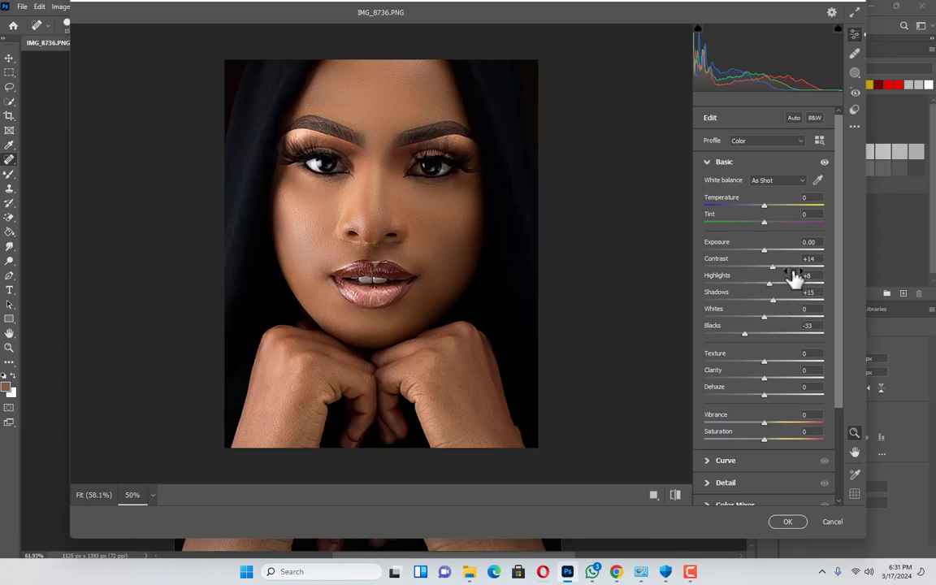
- Switch from the before view back to the edited portrait
{"action": "scroll", "coordinate": [364, 278], "scroll_direction": "down", "scroll_amount": 1}
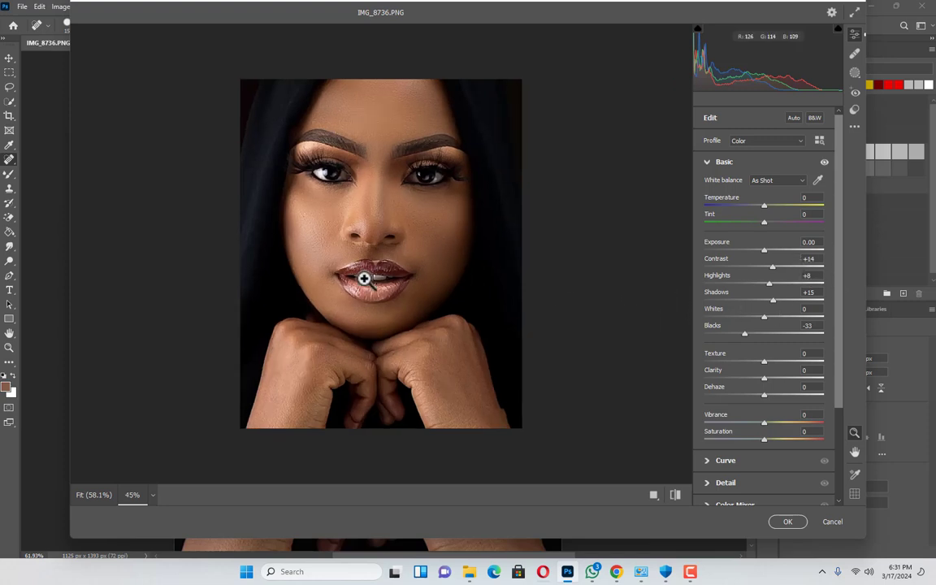
{"action": "scroll", "coordinate": [364, 278], "scroll_direction": "down", "scroll_amount": 2}
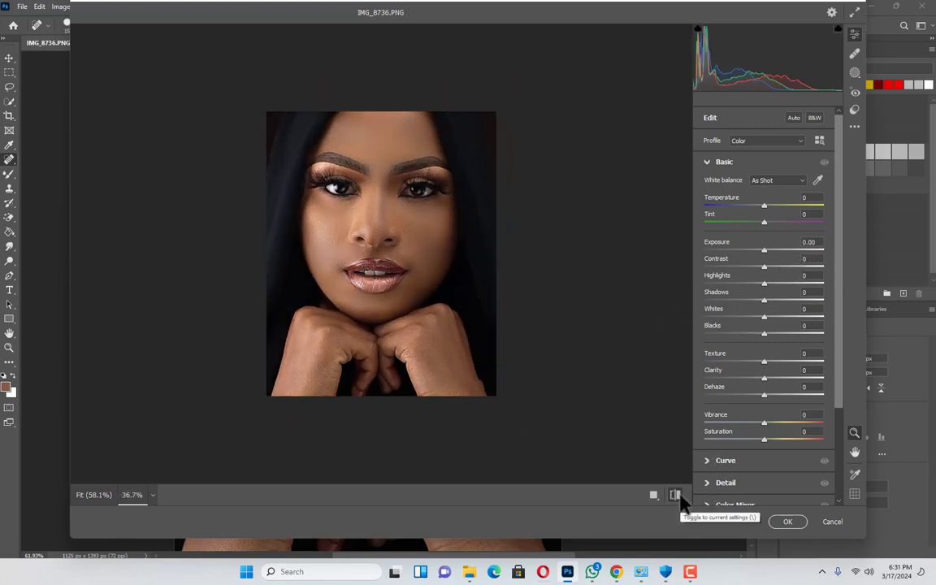
{"action": "left_click", "coordinate": [297, 227]}
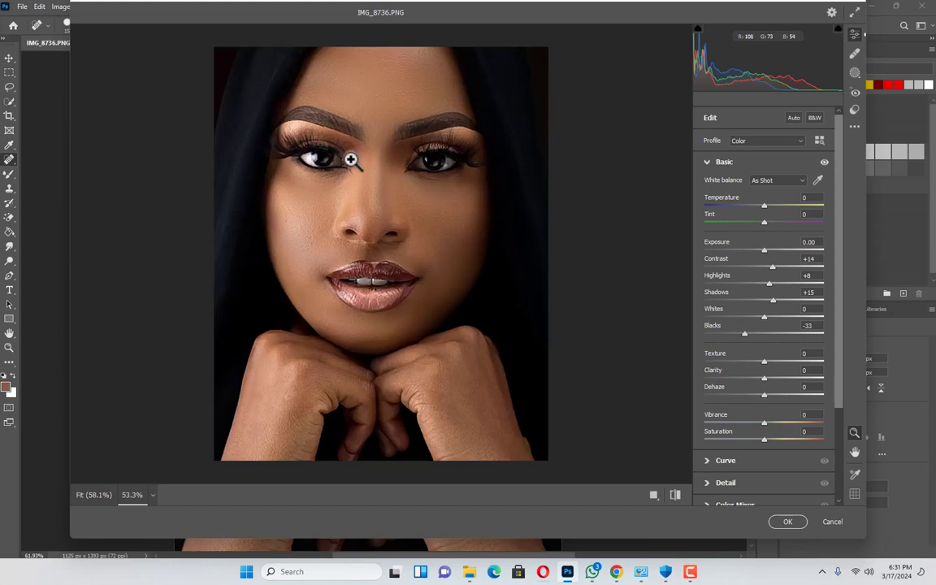
{"action": "scroll", "coordinate": [365, 139], "scroll_direction": "up", "scroll_amount": 1}
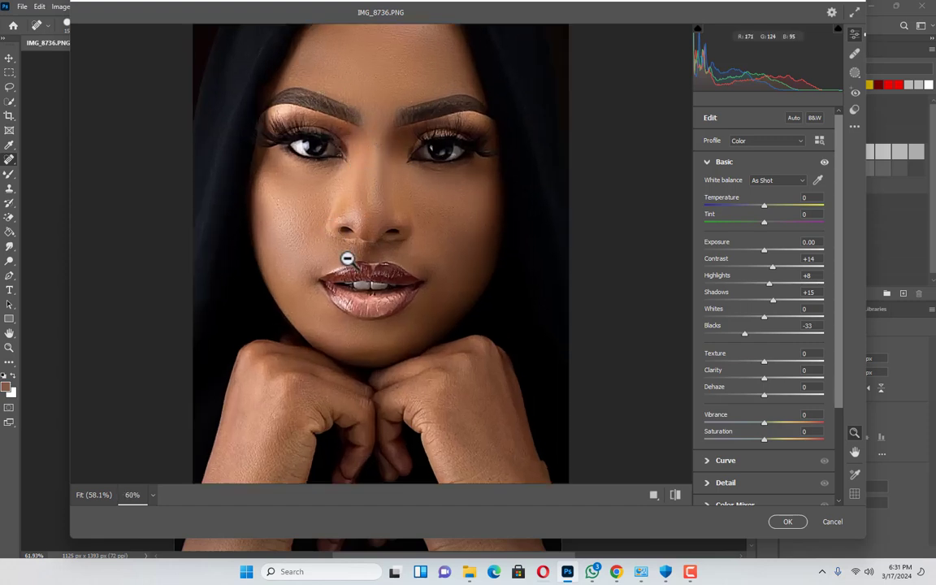
{"action": "scroll", "coordinate": [372, 278], "scroll_direction": "down", "scroll_amount": 1}
{"action": "scroll", "coordinate": [277, 229], "scroll_direction": "down", "scroll_amount": 1}
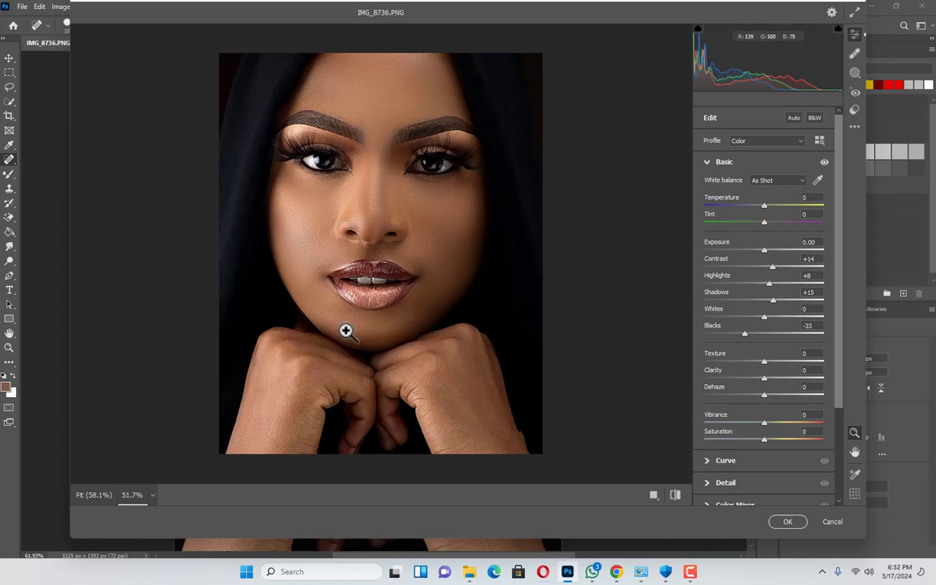
{"action": "scroll", "coordinate": [359, 197], "scroll_direction": "up", "scroll_amount": 1}
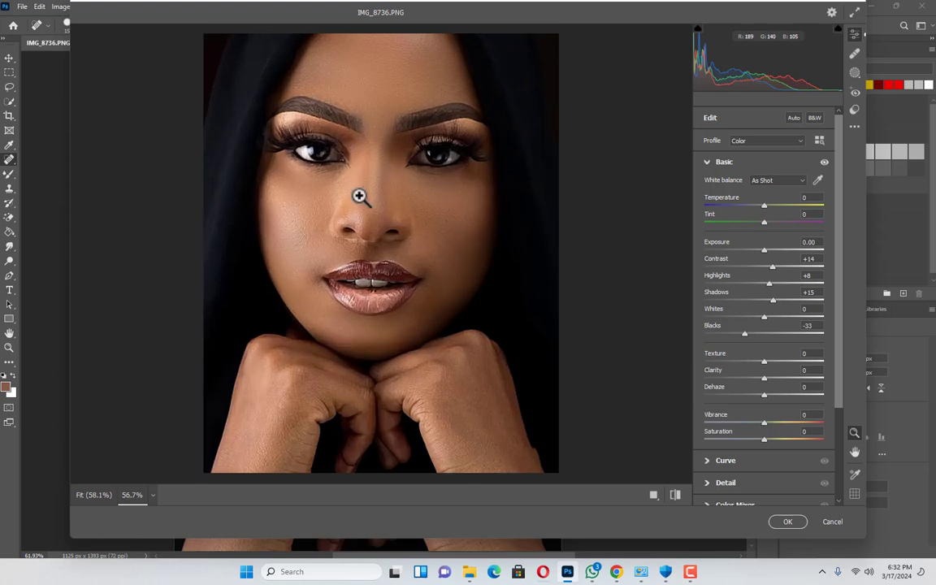
{"action": "scroll", "coordinate": [445, 202], "scroll_direction": "down", "scroll_amount": 1}
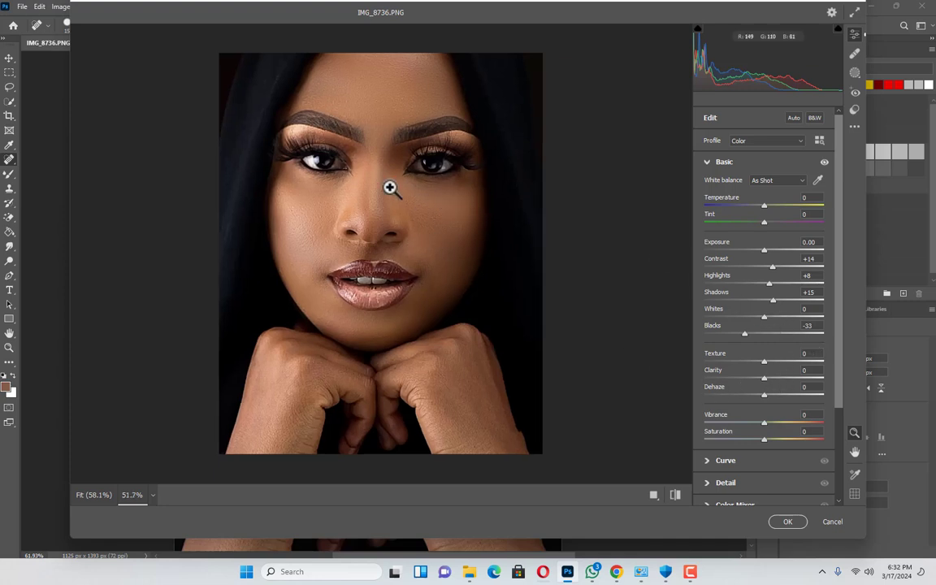
{"action": "scroll", "coordinate": [366, 206], "scroll_direction": "down", "scroll_amount": 1}
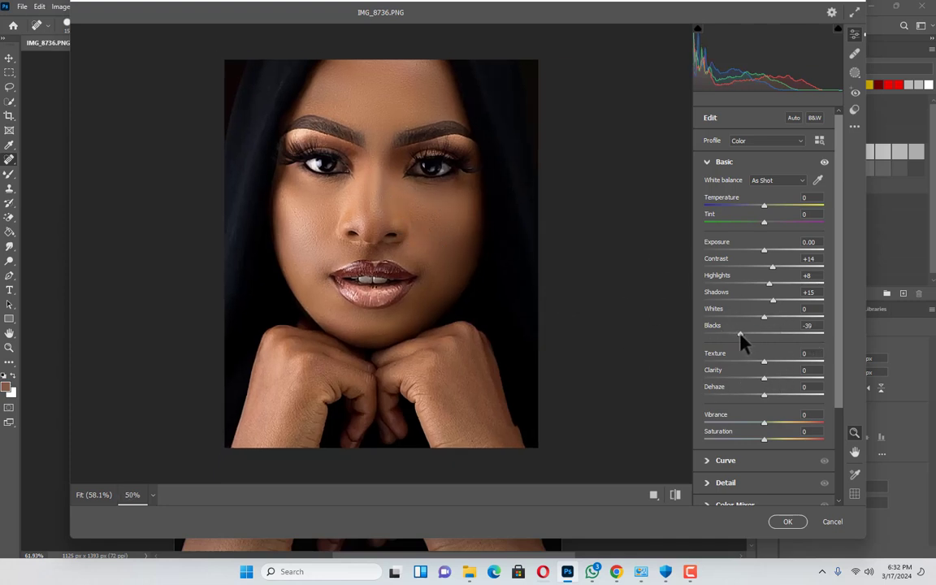
- Deepen Blacks to -42 and lift Shadows to +26
{"action": "left_click_drag", "start_coordinate": [744, 332], "coordinate": [741, 335]}
{"action": "scroll", "coordinate": [512, 299], "scroll_direction": "down", "scroll_amount": 1}
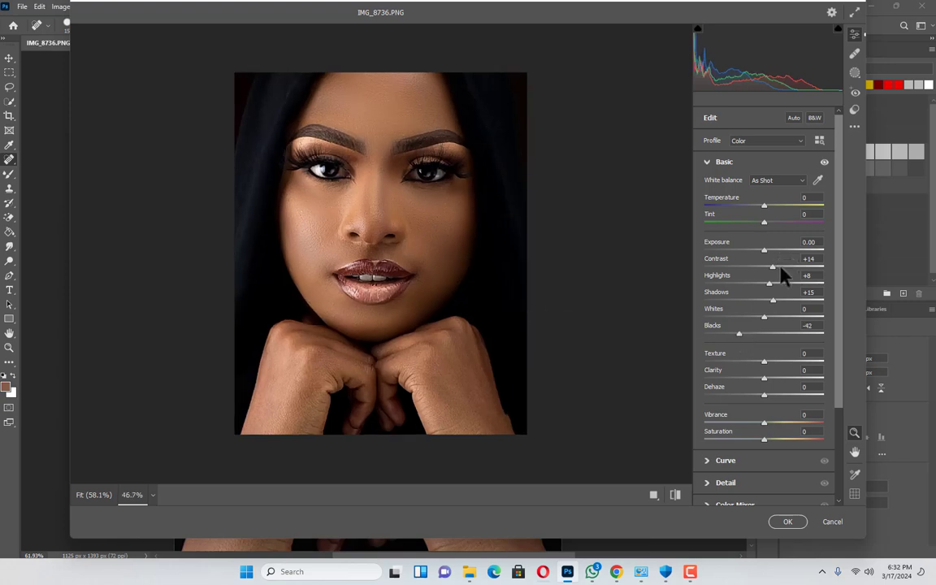
{"action": "left_click_drag", "start_coordinate": [770, 301], "coordinate": [781, 302]}
- Compare with the before/after toggle and zoom in around the lips
{"action": "left_click", "coordinate": [675, 494]}
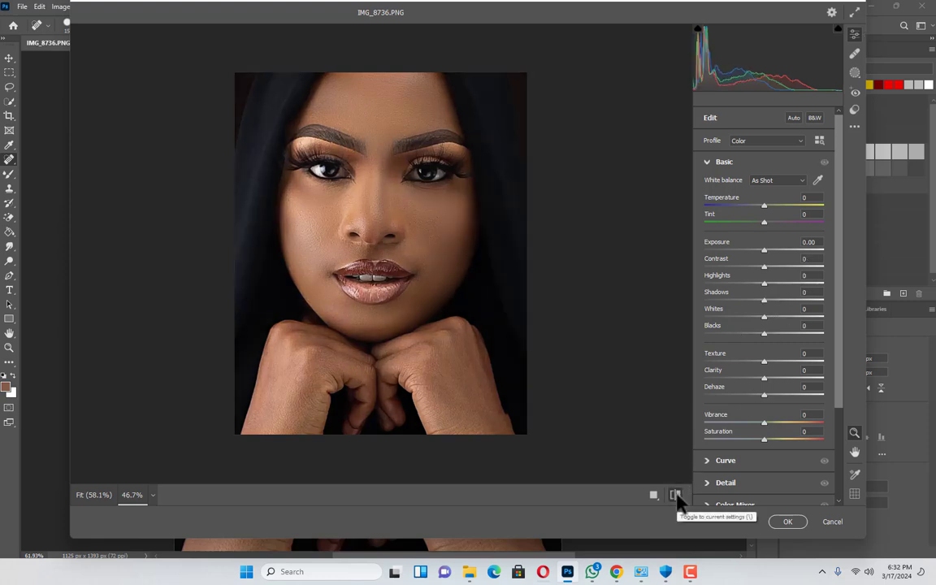
{"action": "left_click", "coordinate": [677, 497]}
{"action": "scroll", "coordinate": [398, 285], "scroll_direction": "down", "scroll_amount": 2}
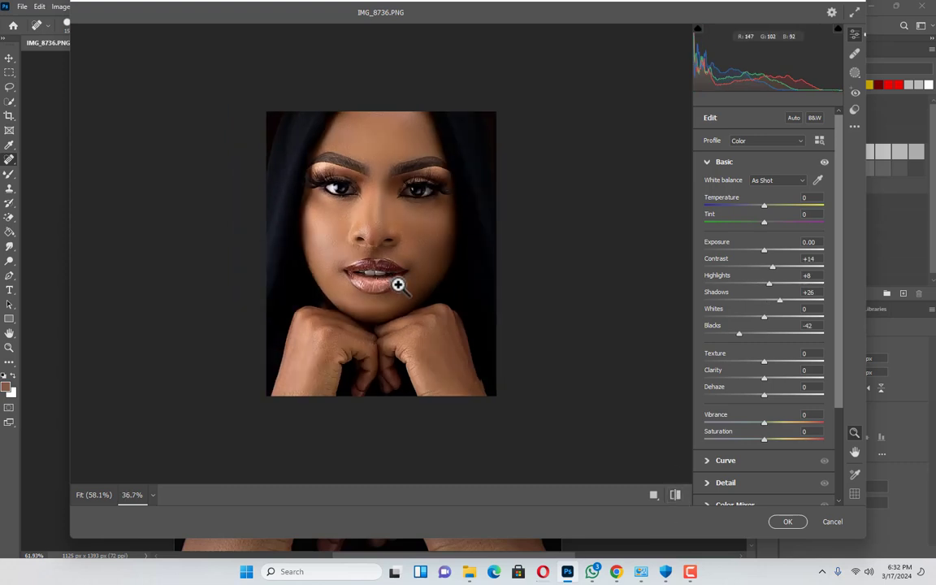
{"action": "left_click", "coordinate": [676, 495]}
{"action": "left_click", "coordinate": [675, 496]}
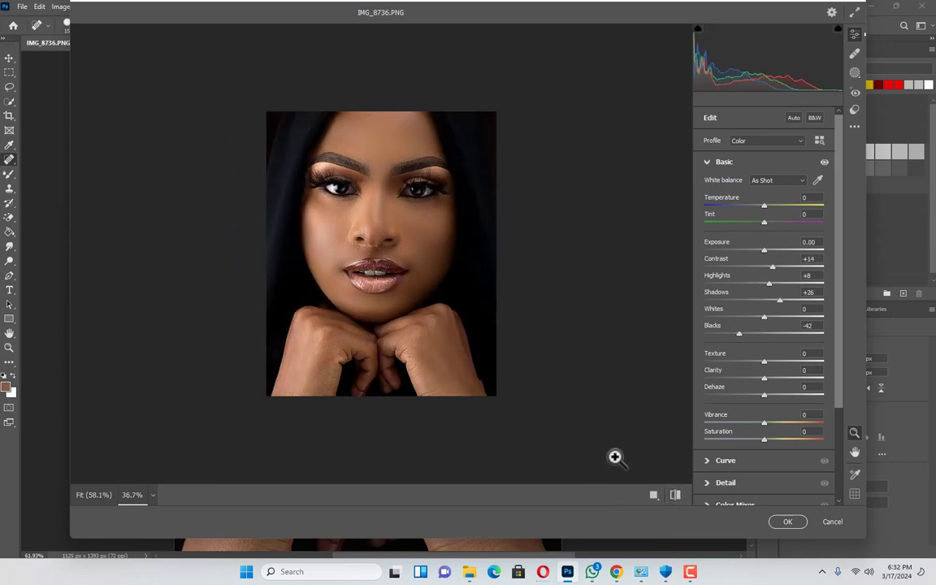
{"action": "left_click", "coordinate": [372, 273]}
{"action": "scroll", "coordinate": [765, 378], "scroll_direction": "down", "scroll_amount": 3}
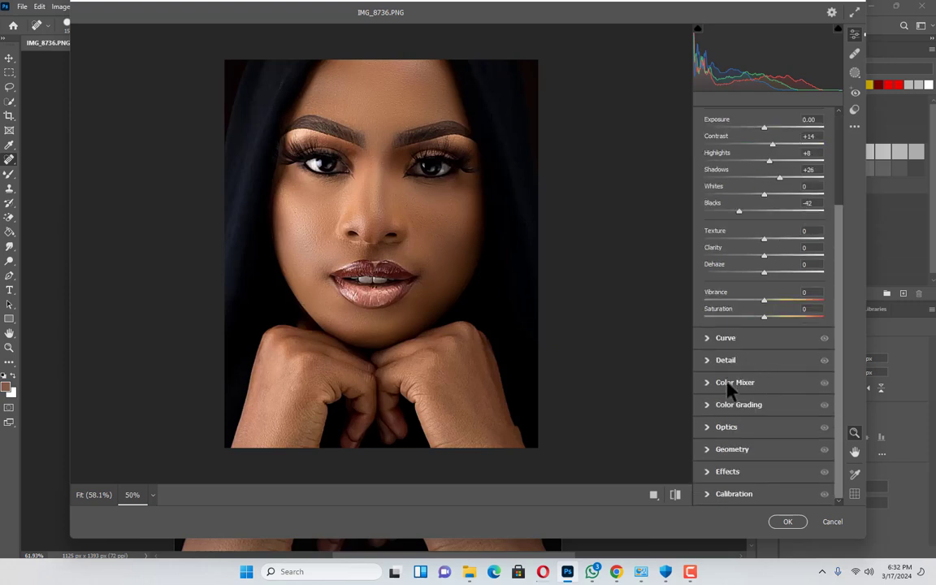
- Expand the Color Mixer and set its Adjust mode to Color
{"action": "left_click", "coordinate": [734, 382]}
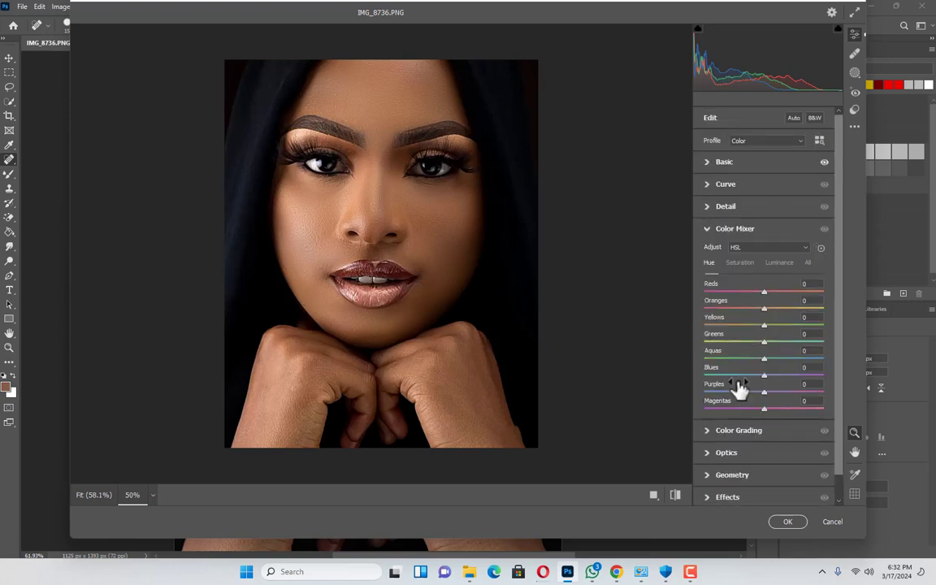
{"action": "left_click", "coordinate": [733, 249]}
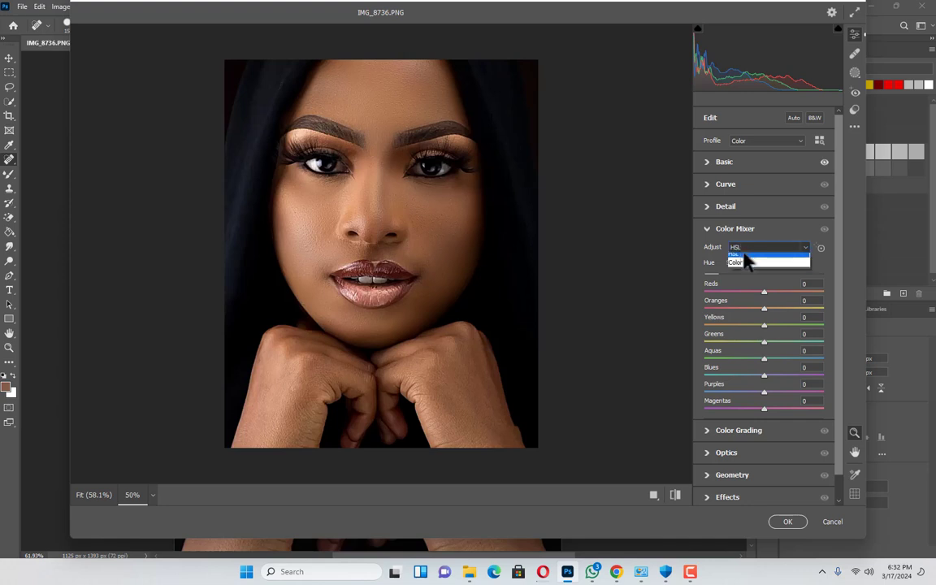
{"action": "left_click", "coordinate": [746, 267]}
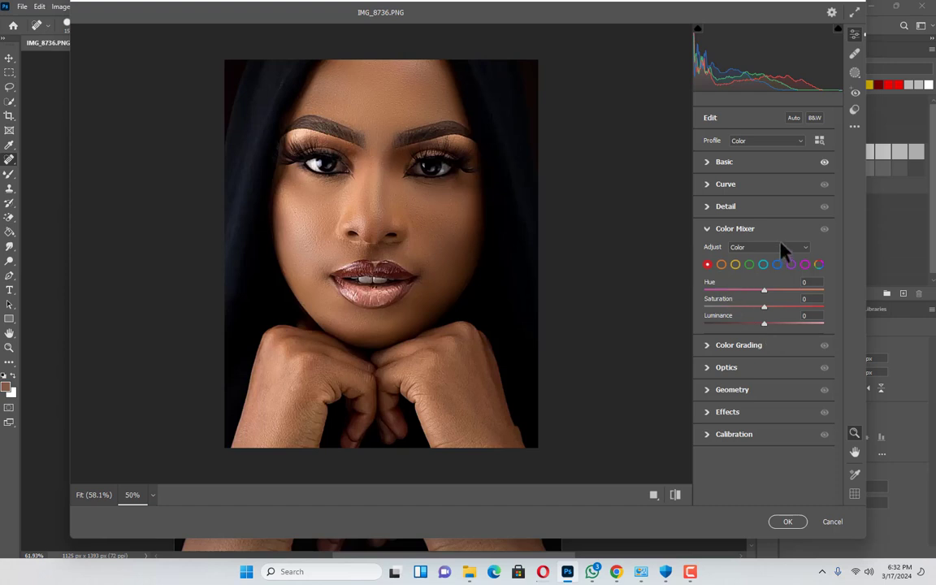
{"action": "left_click", "coordinate": [758, 250]}
{"action": "left_click", "coordinate": [741, 260]}
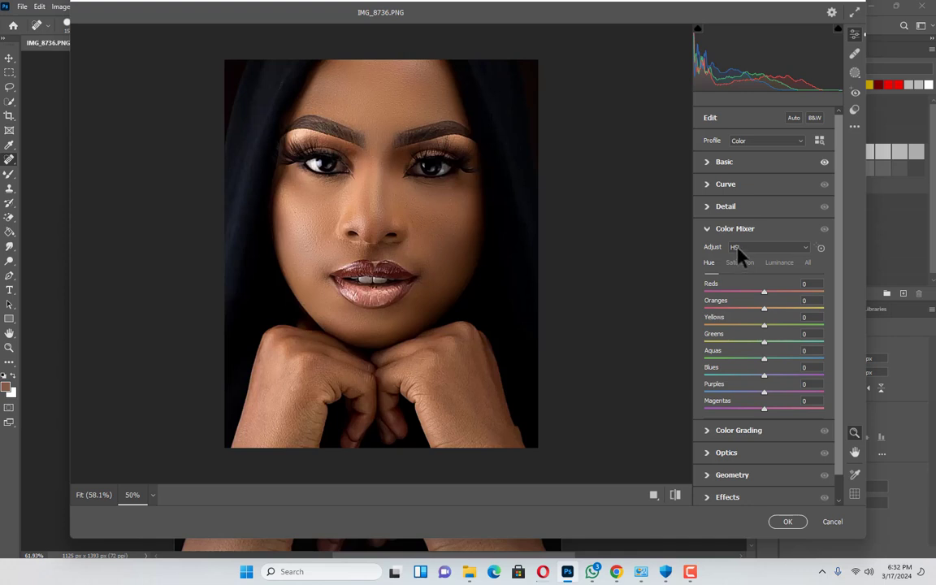
{"action": "left_click", "coordinate": [740, 249]}
{"action": "left_click", "coordinate": [738, 262]}
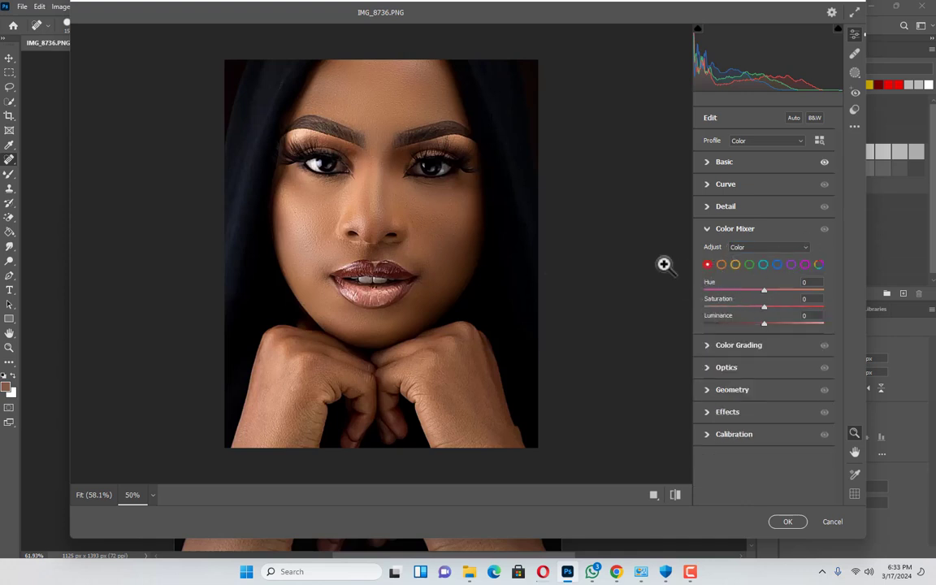
- Pick the orange swatch, raise Saturation to +27 and compare before/after
{"action": "left_click", "coordinate": [721, 265]}
{"action": "left_click_drag", "start_coordinate": [764, 308], "coordinate": [779, 313]}
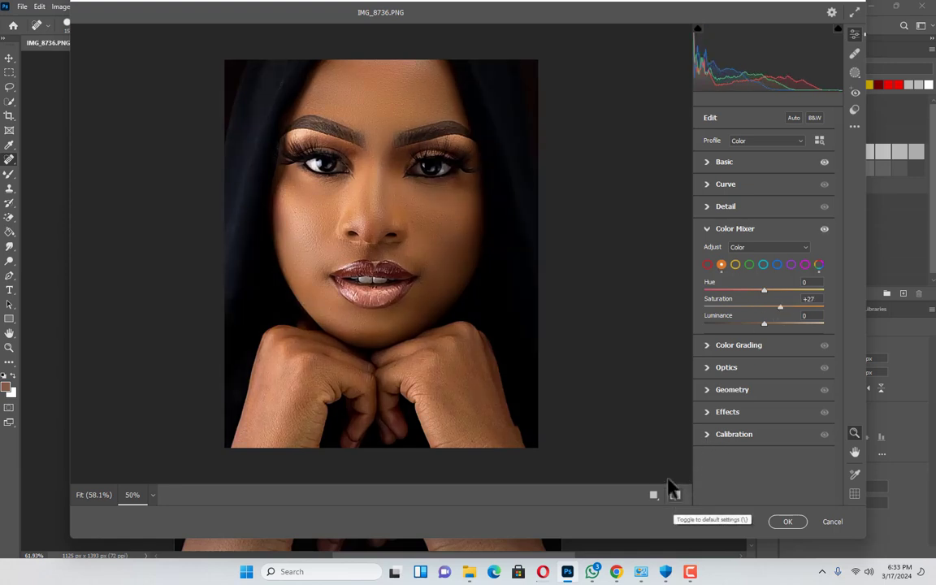
{"action": "scroll", "coordinate": [428, 278], "scroll_direction": "down", "scroll_amount": 1}
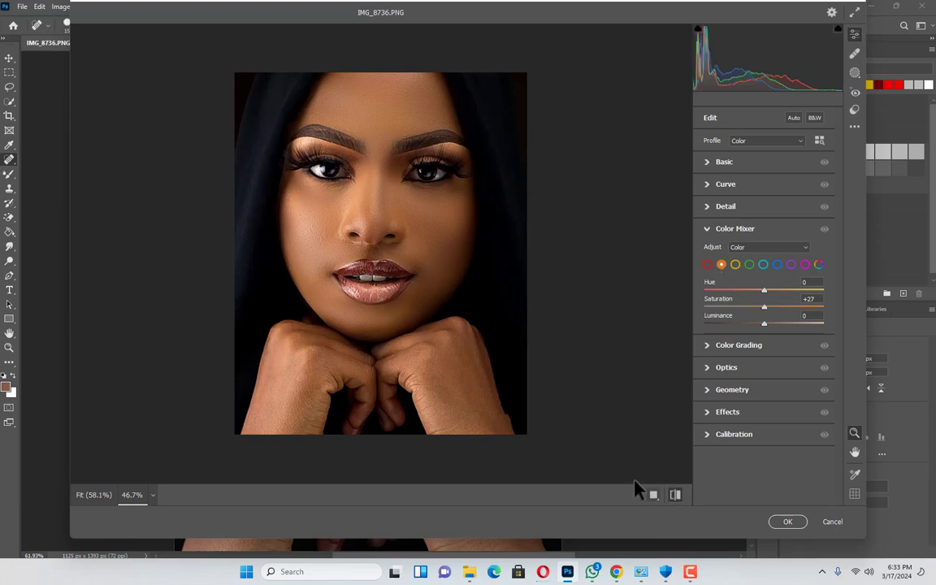
{"action": "key", "text": "ctrl+z"}
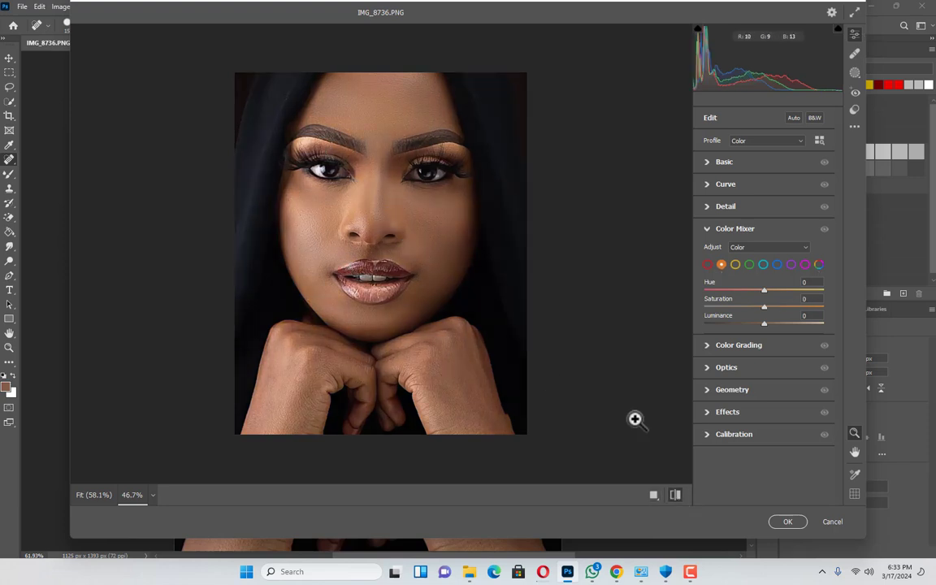
{"action": "left_click", "coordinate": [675, 496]}
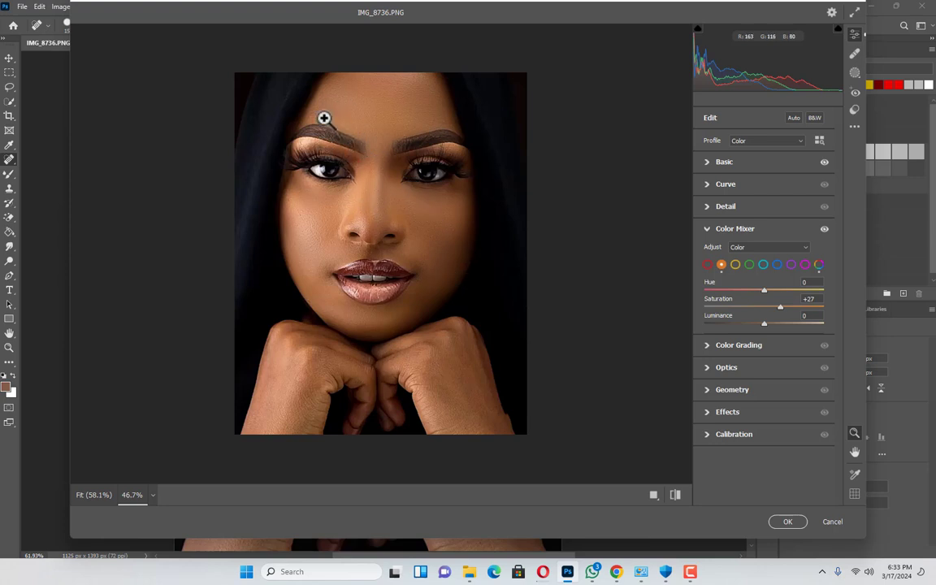
{"action": "scroll", "coordinate": [327, 119], "scroll_direction": "up", "scroll_amount": 2}
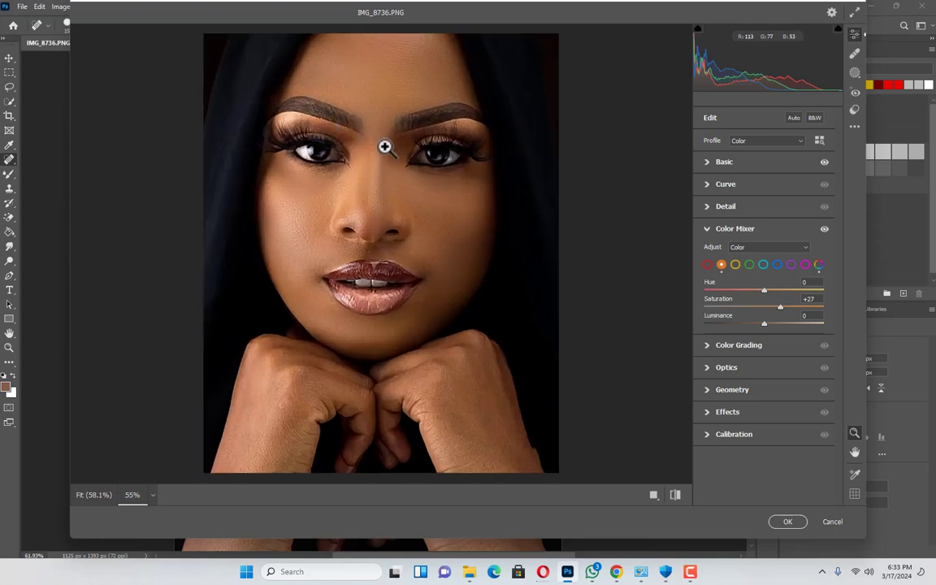
{"action": "scroll", "coordinate": [383, 142], "scroll_direction": "down", "scroll_amount": 1}
{"action": "scroll", "coordinate": [403, 243], "scroll_direction": "down", "scroll_amount": 1}
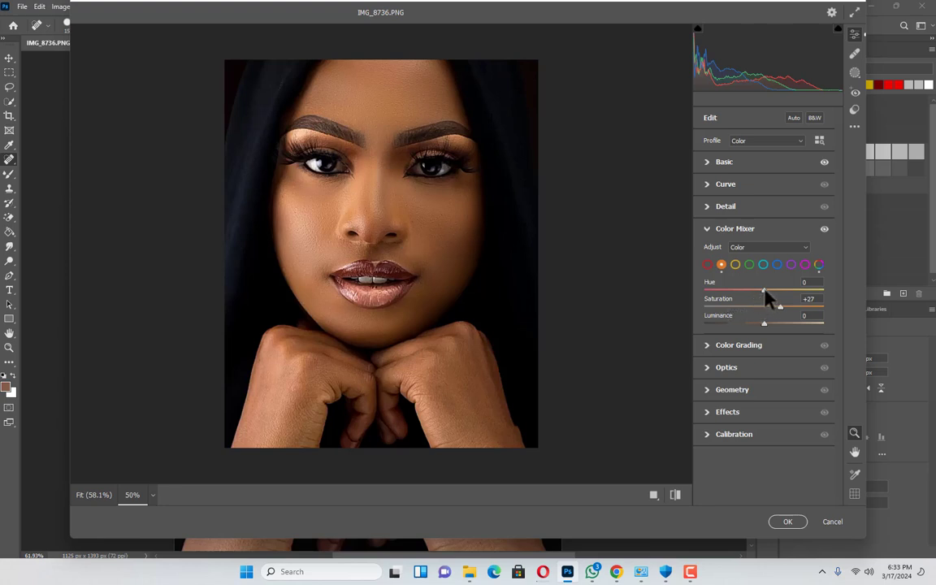
- Shift the orange Hue to -12 and compare with the before/after toggle
{"action": "left_click_drag", "start_coordinate": [764, 290], "coordinate": [757, 290]}
{"action": "scroll", "coordinate": [409, 216], "scroll_direction": "down", "scroll_amount": 1}
{"action": "left_click", "coordinate": [675, 495]}
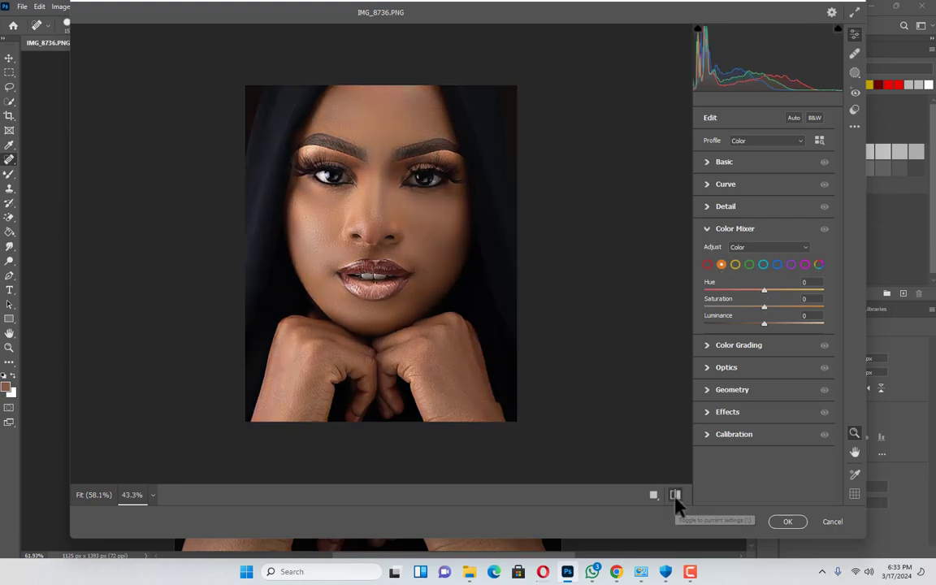
{"action": "left_click", "coordinate": [675, 496]}
{"action": "scroll", "coordinate": [376, 184], "scroll_direction": "up", "scroll_amount": 2}
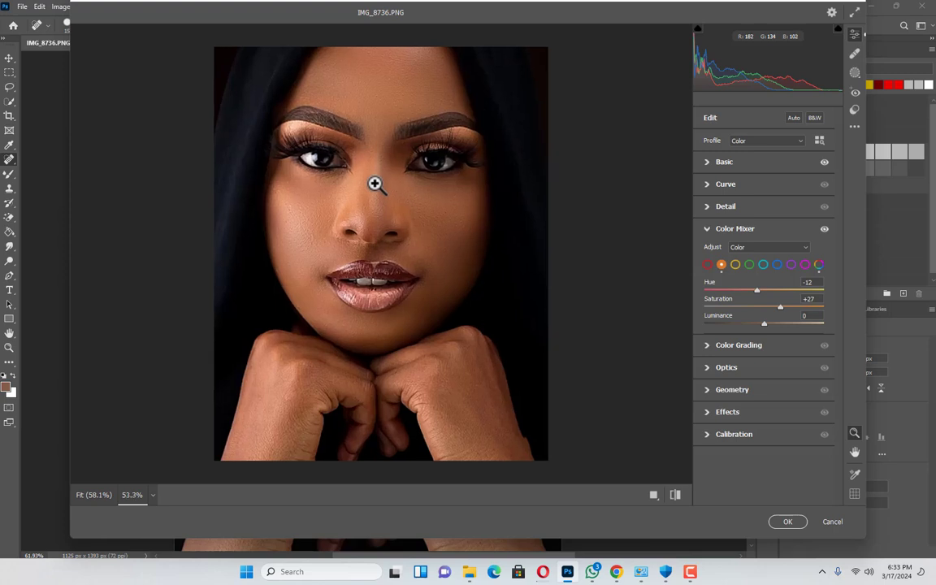
- Pick the red swatch, set red Hue to -29 and strongly boost red Saturation
{"action": "left_click", "coordinate": [708, 266]}
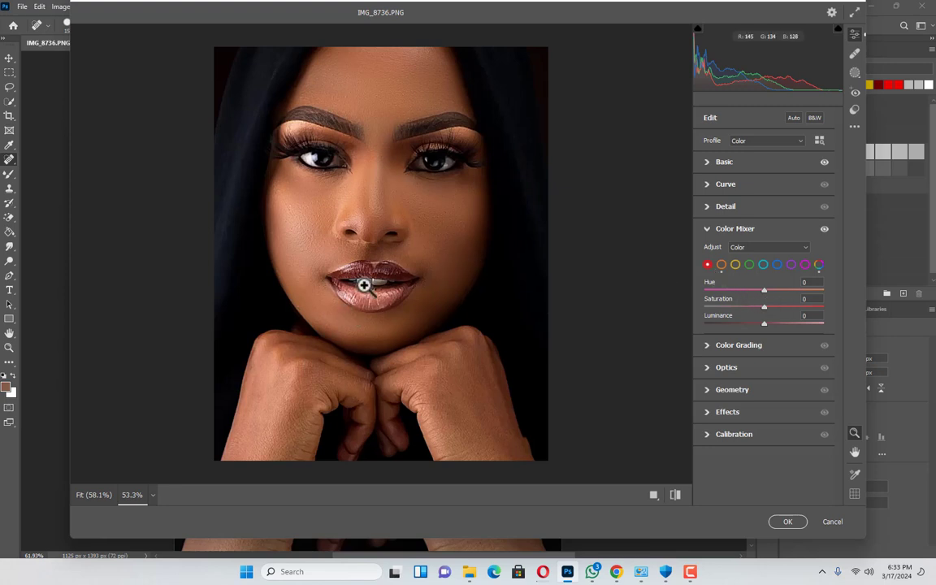
{"action": "scroll", "coordinate": [360, 286], "scroll_direction": "up", "scroll_amount": 1}
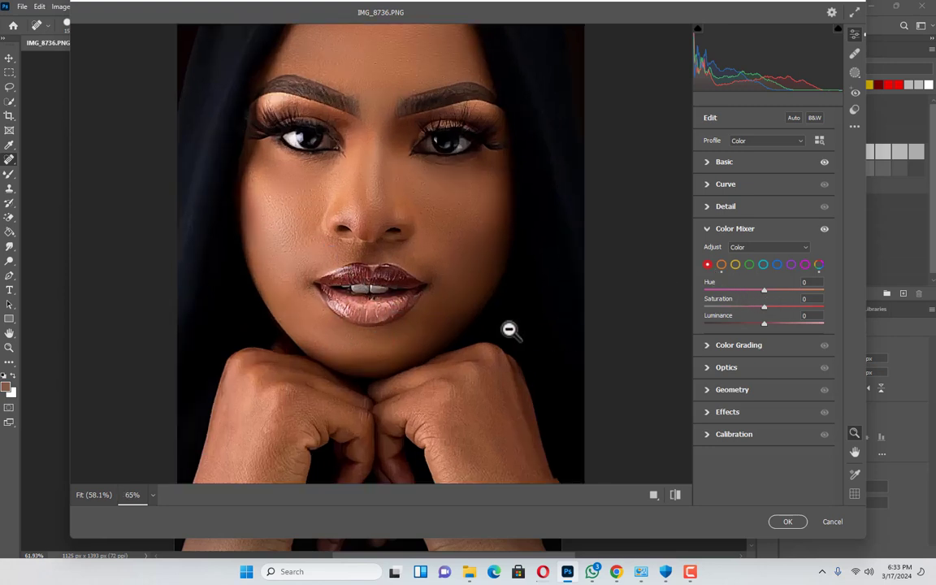
{"action": "scroll", "coordinate": [461, 307], "scroll_direction": "down", "scroll_amount": 1}
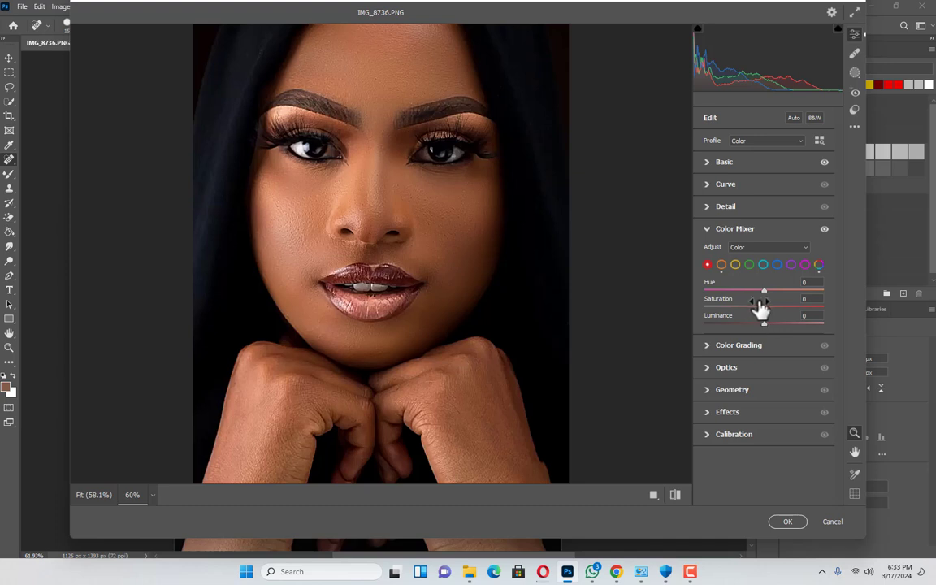
{"action": "left_click_drag", "start_coordinate": [766, 307], "coordinate": [743, 313]}
{"action": "left_click_drag", "start_coordinate": [821, 307], "coordinate": [691, 308]}
{"action": "left_click_drag", "start_coordinate": [818, 313], "coordinate": [827, 315]}
{"action": "left_click_drag", "start_coordinate": [766, 291], "coordinate": [750, 295]}
{"action": "left_click", "coordinate": [676, 497]}
{"action": "left_click", "coordinate": [677, 497]}
{"action": "scroll", "coordinate": [444, 314], "scroll_direction": "down", "scroll_amount": 2}
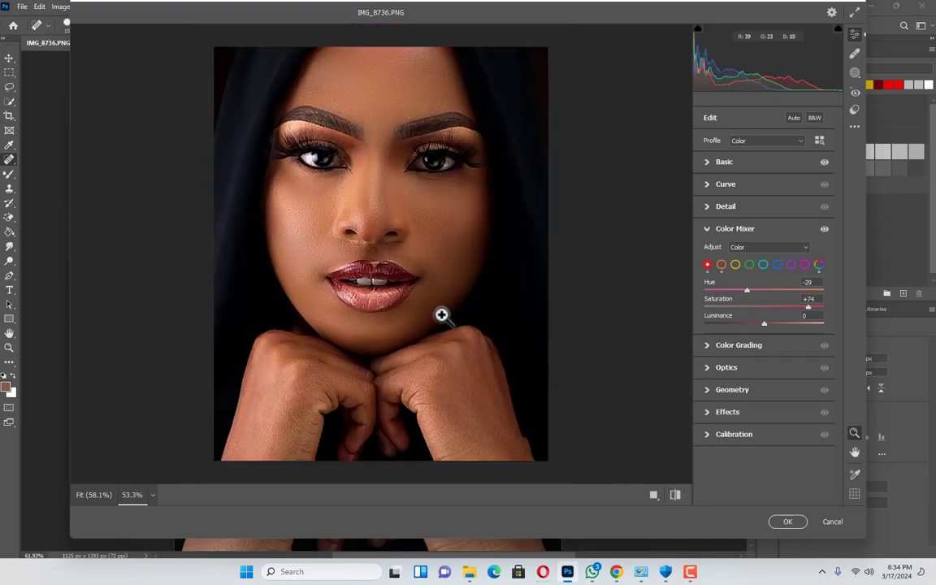
{"action": "scroll", "coordinate": [424, 309], "scroll_direction": "up", "scroll_amount": 1}
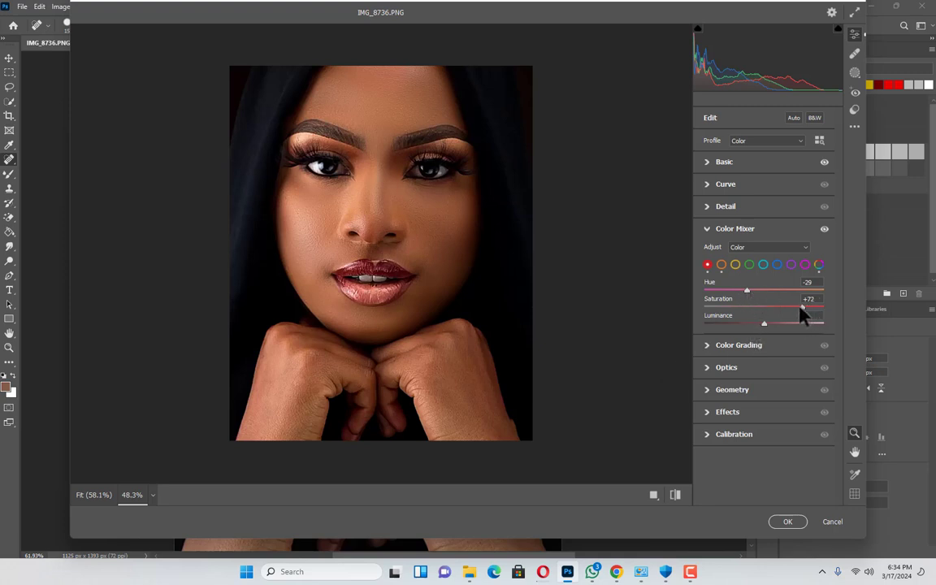
- Pick the yellow swatch and set yellow Saturation to +73
{"action": "left_click", "coordinate": [736, 266]}
{"action": "left_click_drag", "start_coordinate": [825, 313], "coordinate": [707, 317]}
{"action": "left_click_drag", "start_coordinate": [860, 317], "coordinate": [829, 318]}
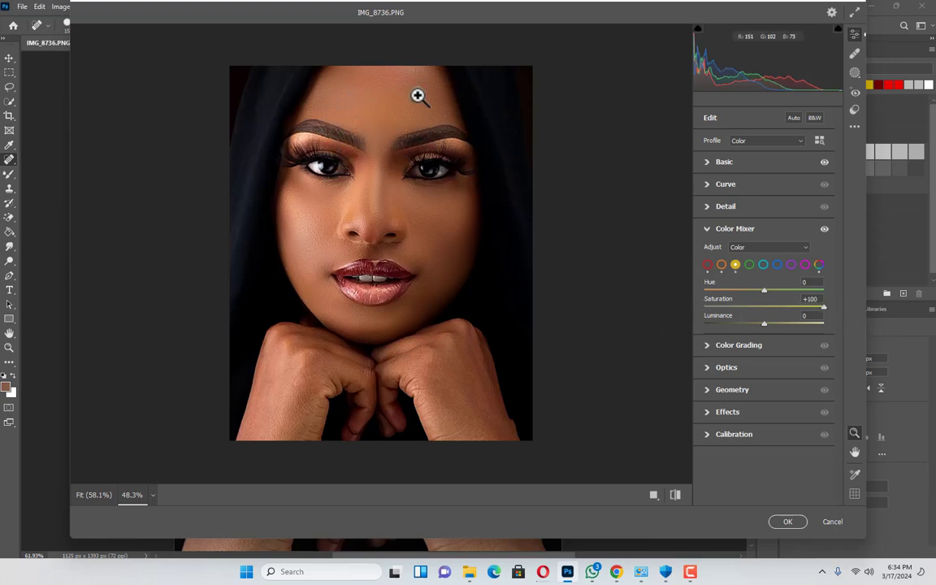
{"action": "scroll", "coordinate": [383, 95], "scroll_direction": "up", "scroll_amount": 1}
{"action": "scroll", "coordinate": [380, 89], "scroll_direction": "up", "scroll_amount": 2}
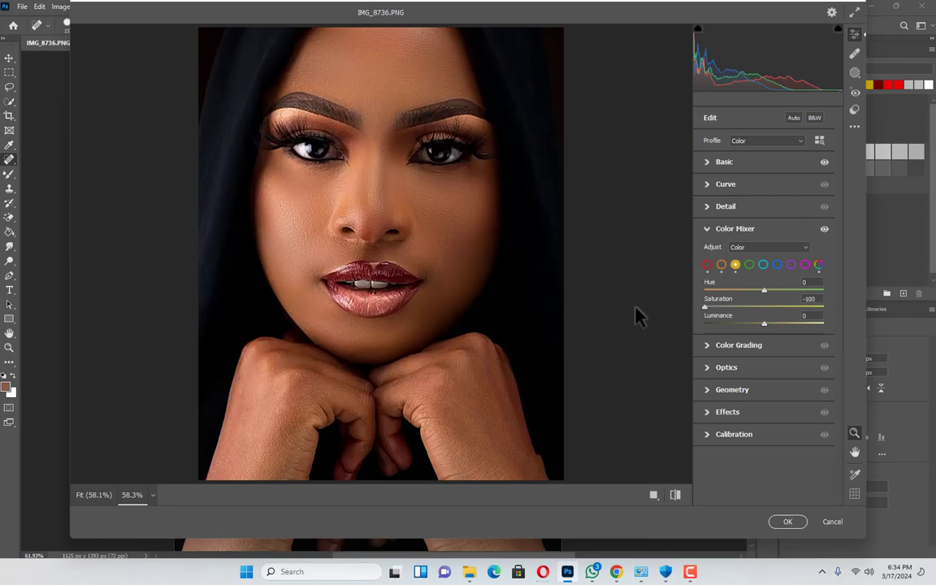
{"action": "mouse_move", "coordinate": [825, 308]}
{"action": "left_mouse_down"}
{"action": "mouse_move", "coordinate": [696, 311]}
{"action": "mouse_move", "coordinate": [683, 300]}
{"action": "mouse_move", "coordinate": [807, 308]}
{"action": "left_mouse_up"}
- Compare the edits against the original with the before/after toggle
{"action": "left_click", "coordinate": [378, 180], "text": "alt"}
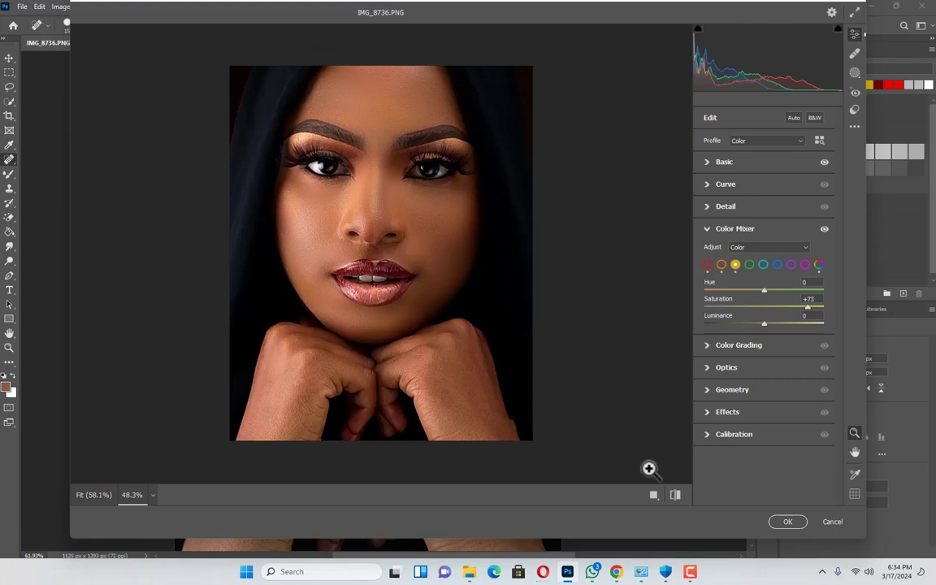
{"action": "left_click", "coordinate": [674, 495]}
{"action": "left_click", "coordinate": [674, 495]}
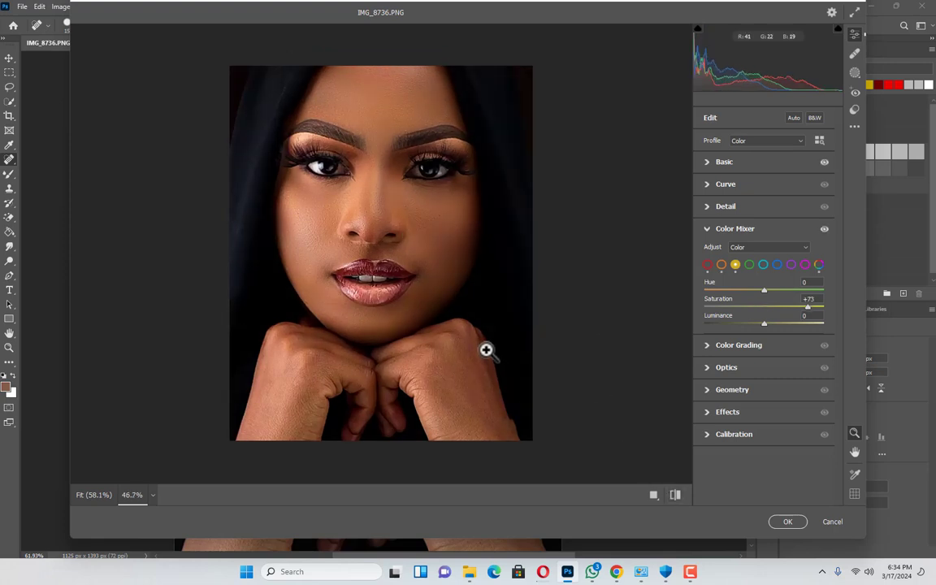
{"action": "left_click", "coordinate": [487, 351]}
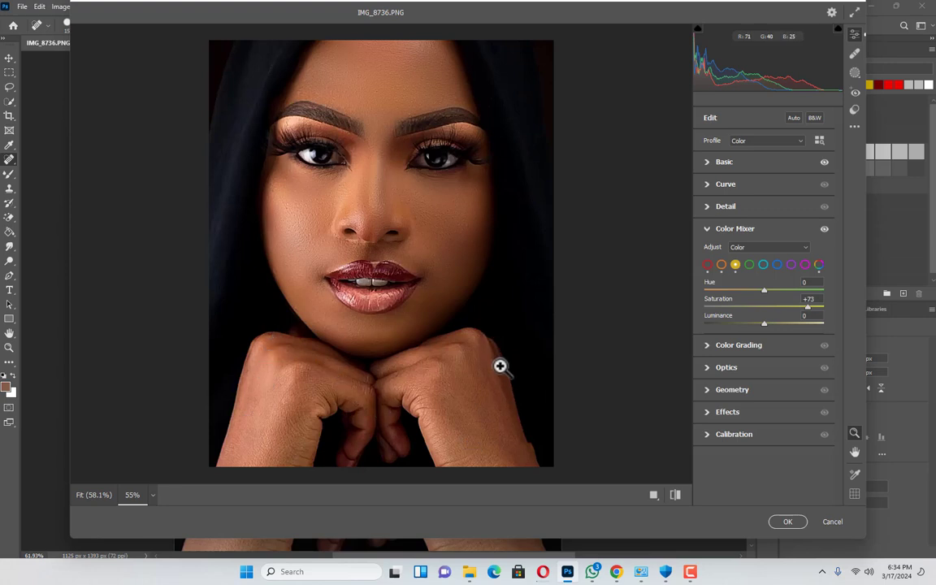
{"action": "scroll", "coordinate": [529, 413], "scroll_direction": "up", "scroll_amount": 1}
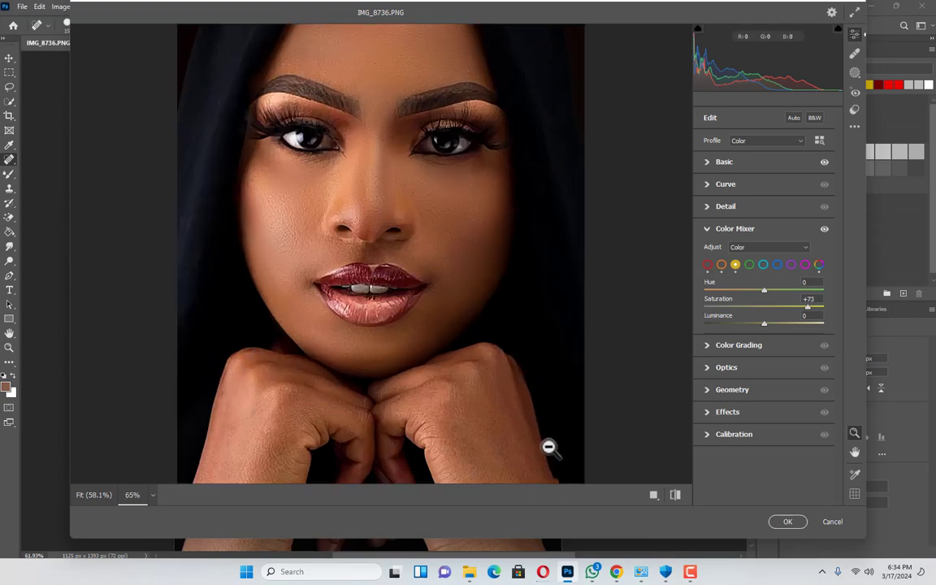
{"action": "scroll", "coordinate": [537, 440], "scroll_direction": "down", "scroll_amount": 1}
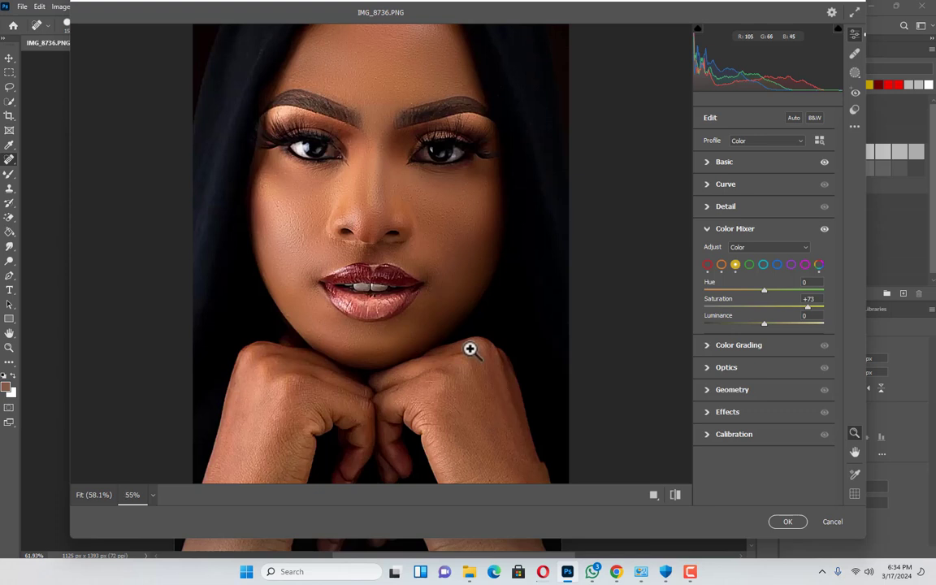
{"action": "scroll", "coordinate": [470, 349], "scroll_direction": "down", "scroll_amount": 1}
- Expand the Detail section and pan the preview to the lips and hands
{"action": "left_click", "coordinate": [719, 209]}
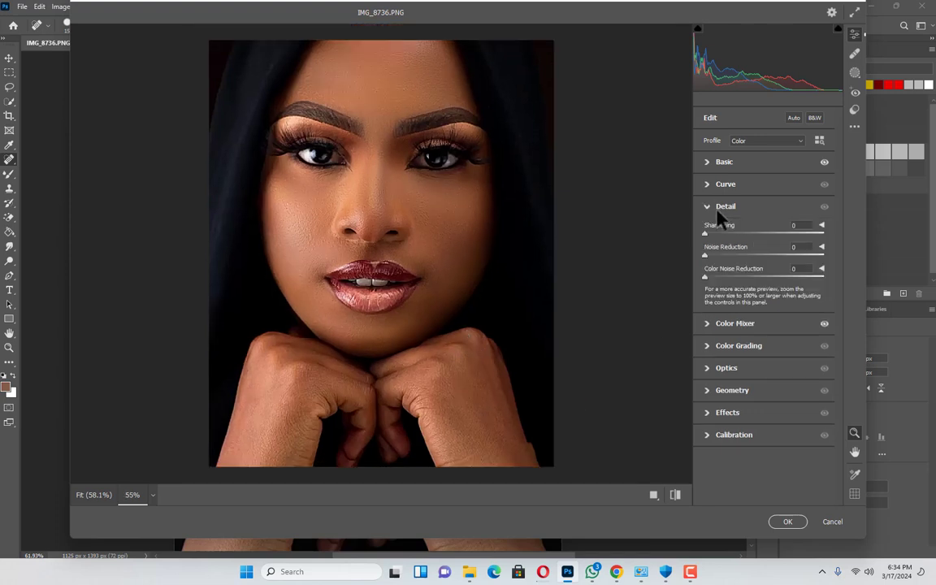
{"action": "scroll", "coordinate": [522, 441], "scroll_direction": "up", "scroll_amount": 2}
{"action": "scroll", "coordinate": [528, 438], "scroll_direction": "up", "scroll_amount": 1}
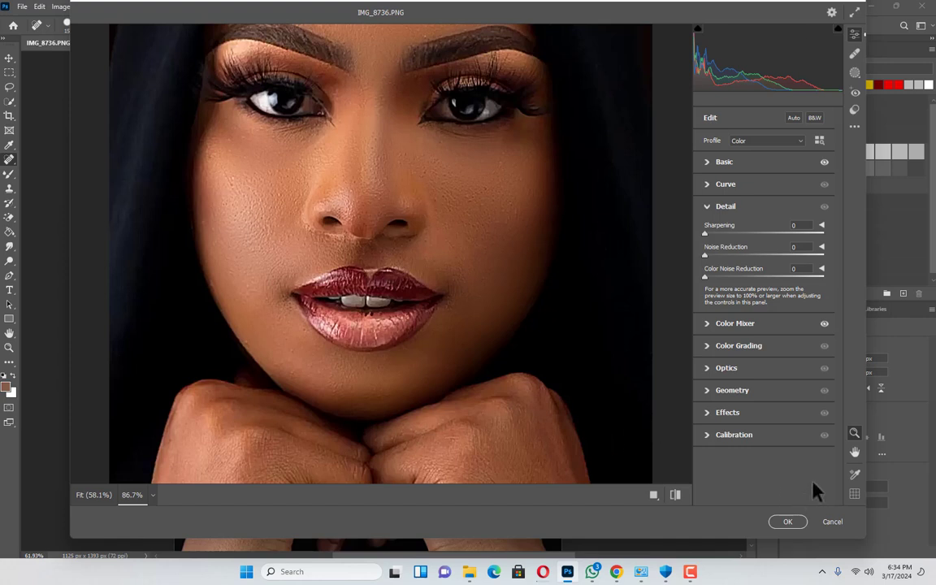
{"action": "left_click", "coordinate": [855, 452]}
{"action": "left_click_drag", "start_coordinate": [560, 422], "coordinate": [512, 293]}
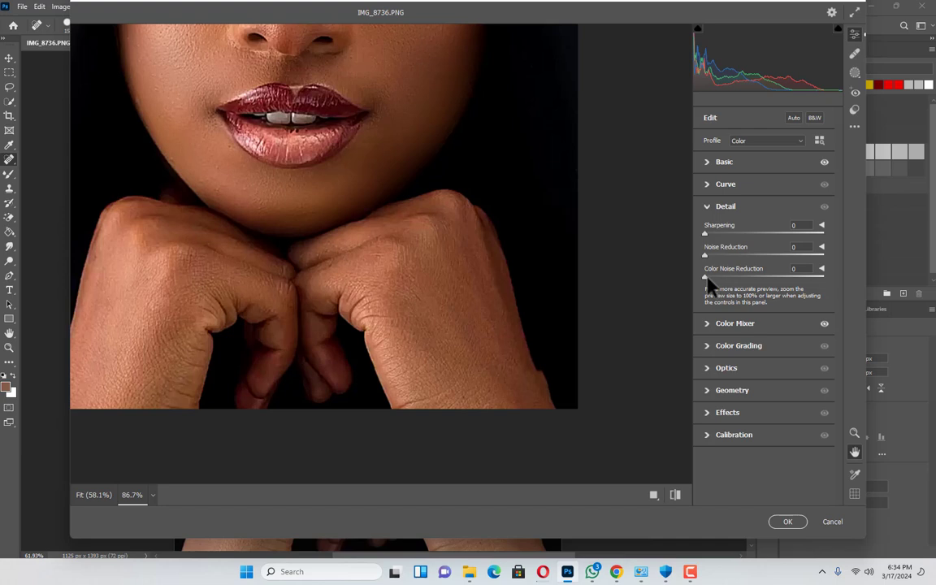
- Set Color Noise Reduction to 100 and compare before/after
{"action": "double_click", "coordinate": [764, 278]}
{"action": "scroll", "coordinate": [548, 349], "scroll_direction": "up", "scroll_amount": 2}
{"action": "left_click_drag", "start_coordinate": [548, 353], "coordinate": [451, 224]}
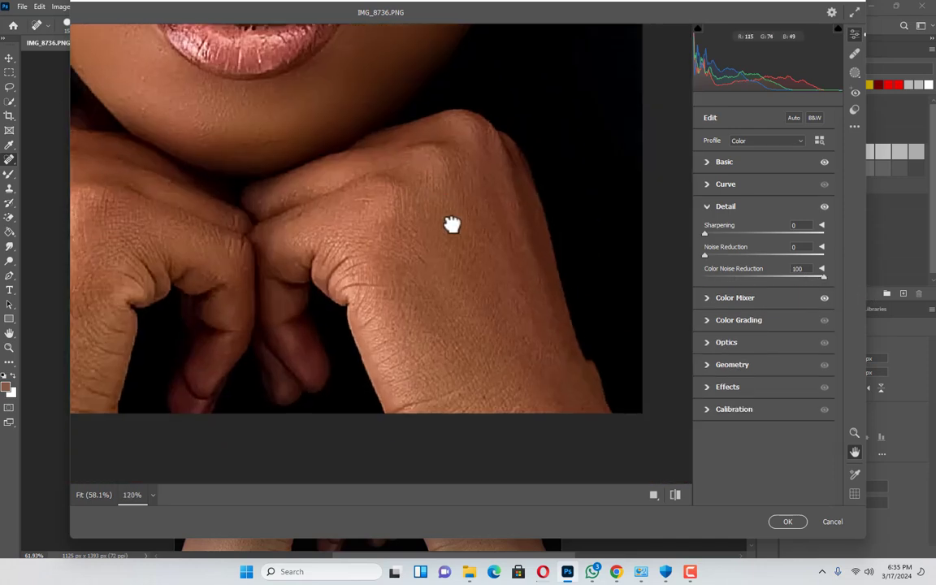
{"action": "double_click", "coordinate": [777, 276]}
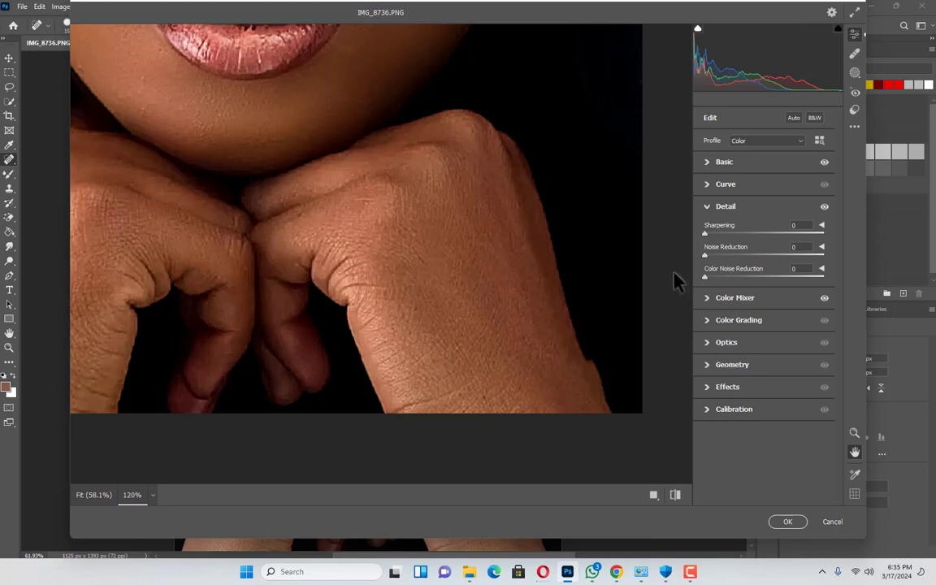
{"action": "left_click_drag", "start_coordinate": [823, 295], "coordinate": [831, 294]}
{"action": "left_click_drag", "start_coordinate": [823, 277], "coordinate": [810, 276]}
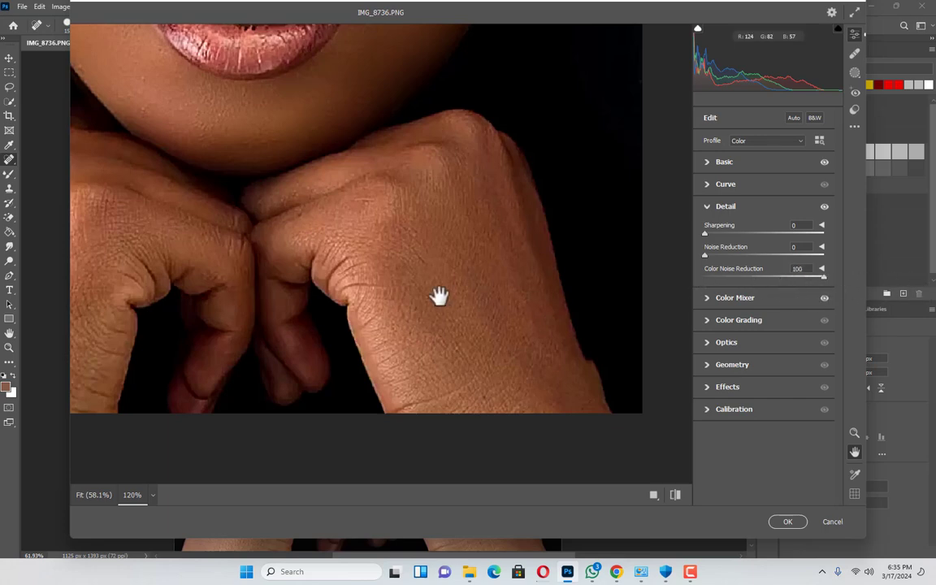
{"action": "scroll", "coordinate": [471, 329], "scroll_direction": "down", "scroll_amount": 3}
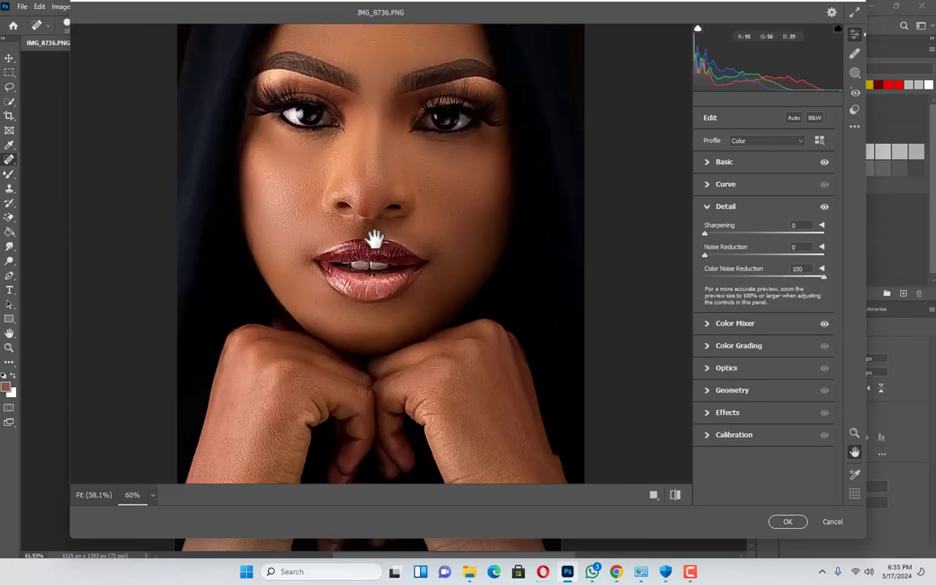
{"action": "scroll", "coordinate": [375, 238], "scroll_direction": "down", "scroll_amount": 3}
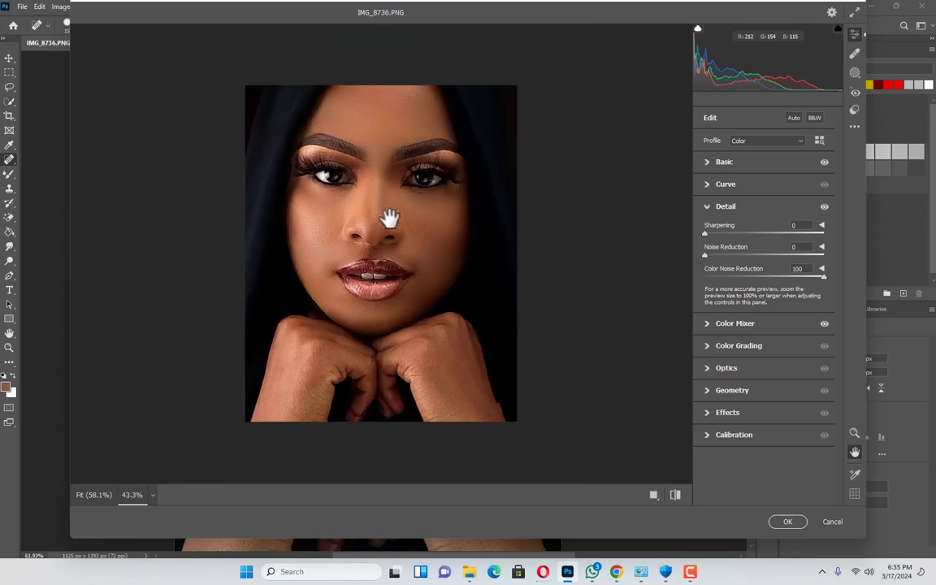
{"action": "left_click", "coordinate": [675, 496]}
{"action": "left_click", "coordinate": [674, 495]}
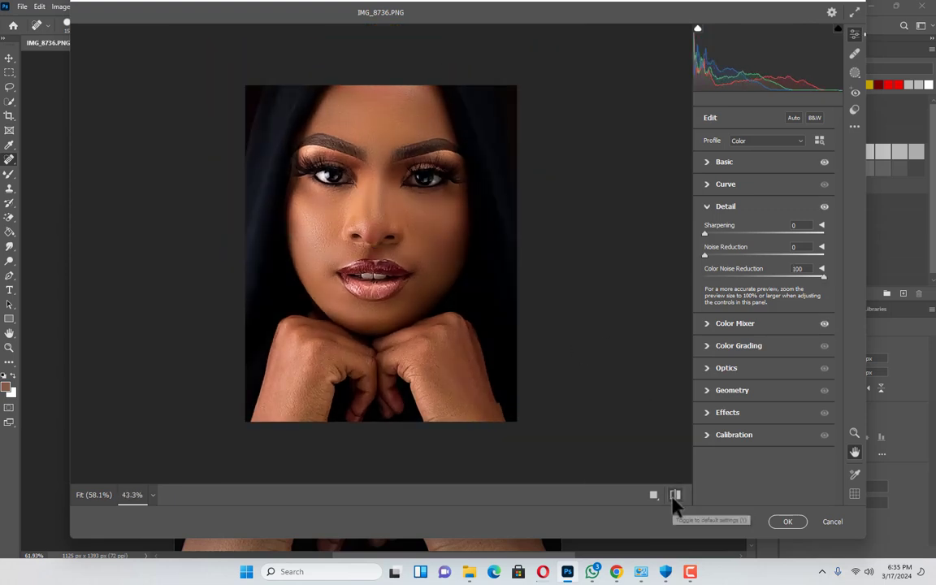
{"action": "scroll", "coordinate": [261, 230], "scroll_direction": "up", "scroll_amount": 2}
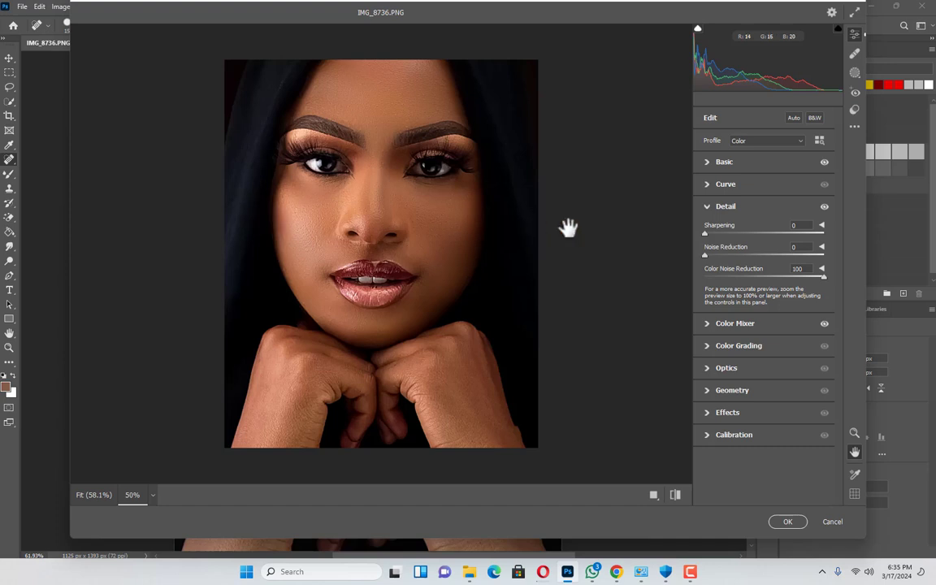
- In Color Mixer pick the blue swatch and set Hue -50, Saturation -40, Luminance +39
{"action": "left_click", "coordinate": [758, 325]}
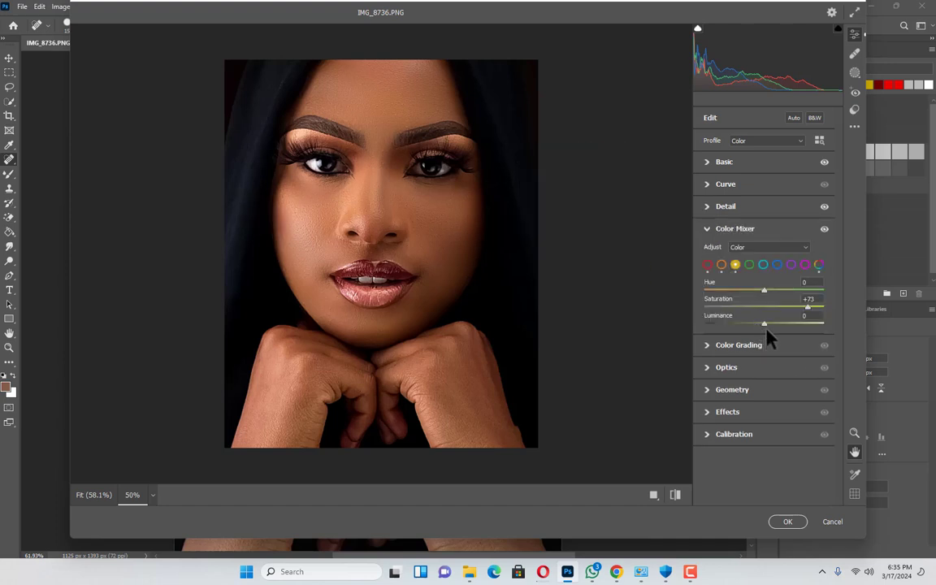
{"action": "left_click", "coordinate": [764, 266]}
{"action": "left_click", "coordinate": [777, 265]}
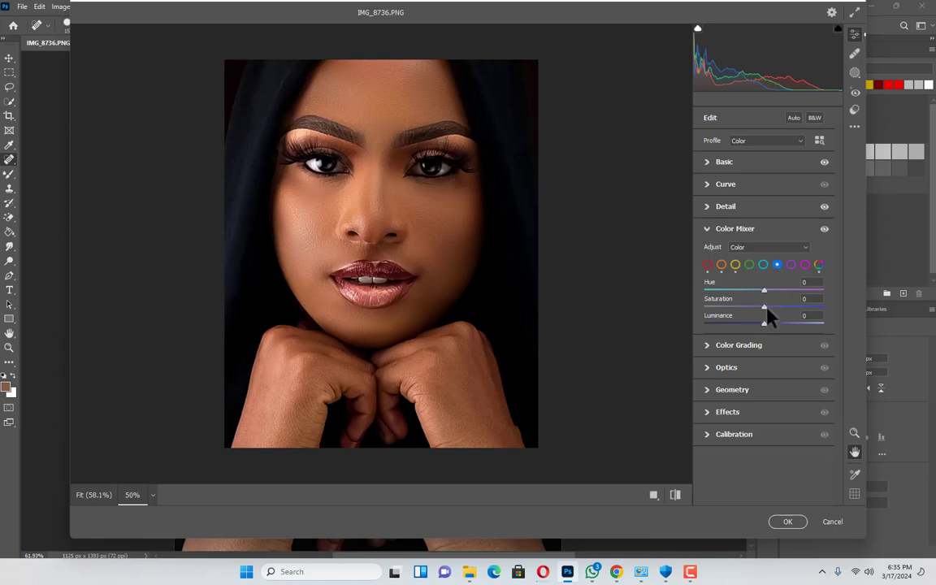
{"action": "left_click_drag", "start_coordinate": [767, 309], "coordinate": [673, 317]}
{"action": "mouse_move", "coordinate": [742, 307]}
{"action": "left_mouse_down"}
{"action": "mouse_move", "coordinate": [807, 303]}
{"action": "mouse_move", "coordinate": [796, 289]}
{"action": "mouse_move", "coordinate": [742, 298]}
{"action": "left_mouse_up"}
{"action": "left_click_drag", "start_coordinate": [740, 318], "coordinate": [737, 291]}
{"action": "left_click_drag", "start_coordinate": [765, 325], "coordinate": [823, 320]}
- Expand Optics, set Vignette to -21 and its Midpoint to 9
{"action": "left_click", "coordinate": [732, 372]}
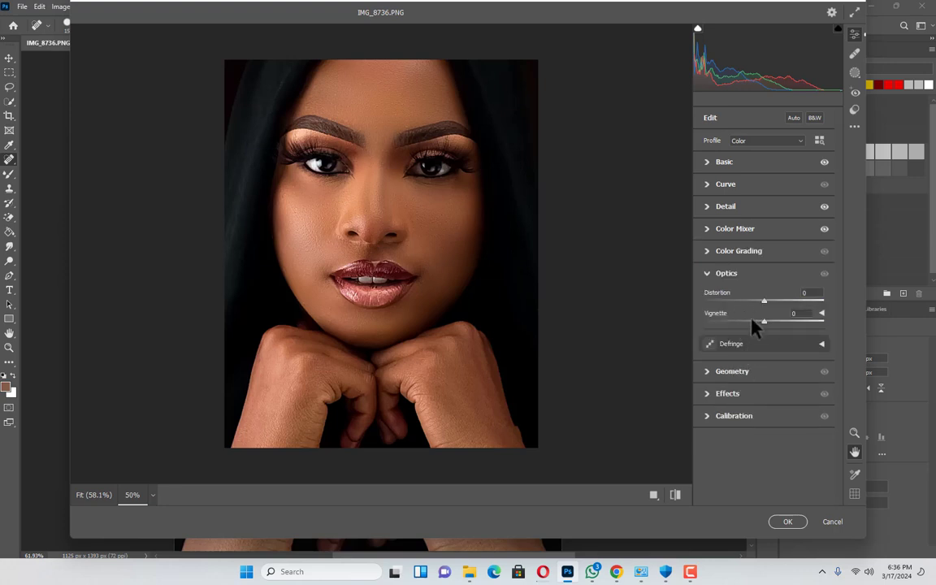
{"action": "left_click_drag", "start_coordinate": [767, 328], "coordinate": [744, 330]}
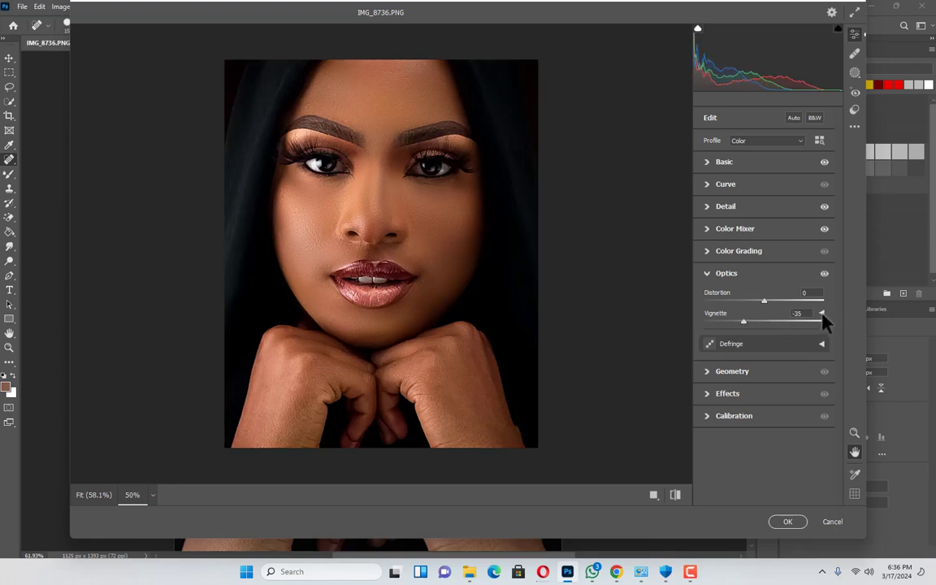
{"action": "left_click", "coordinate": [821, 313]}
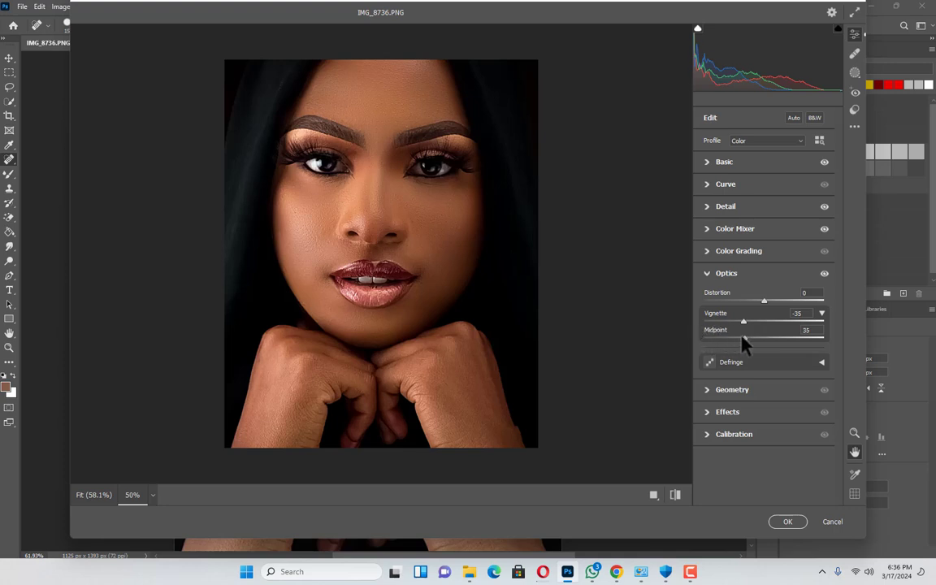
{"action": "left_click_drag", "start_coordinate": [744, 337], "coordinate": [717, 341]}
- Compare the vignetted portrait against the unedited version with the before/after toggle
{"action": "left_click", "coordinate": [675, 495]}
{"action": "left_click", "coordinate": [676, 495]}
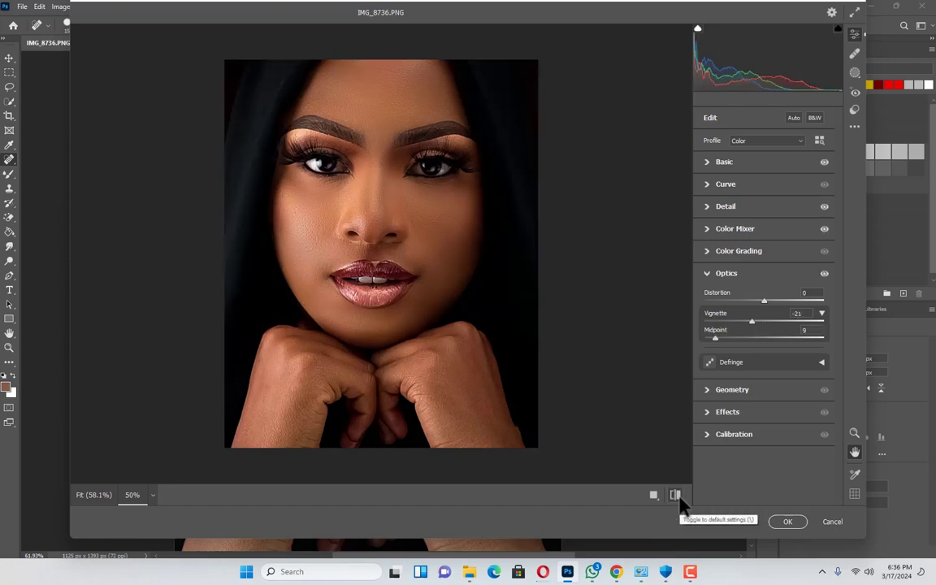
{"action": "left_click", "coordinate": [675, 495]}
{"action": "left_click", "coordinate": [675, 495]}
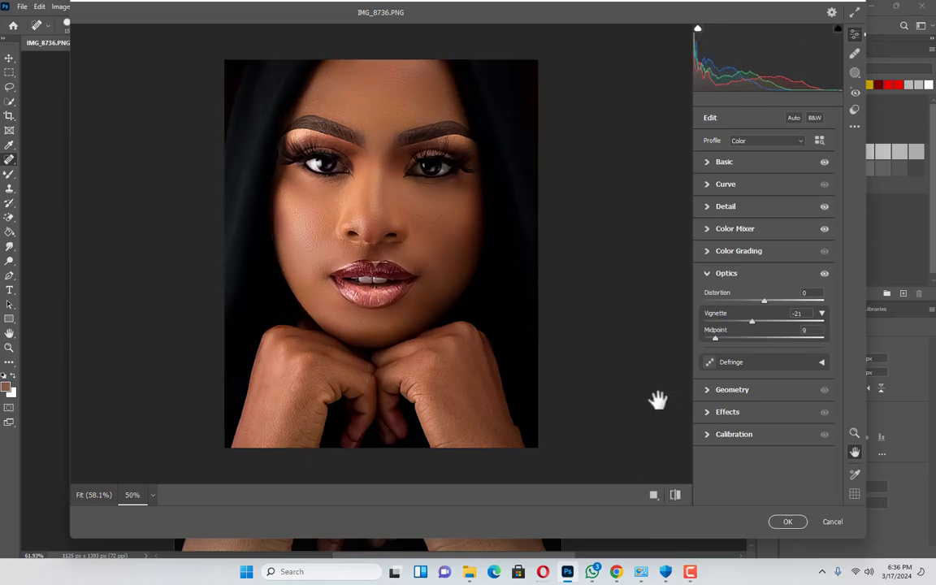
{"action": "scroll", "coordinate": [505, 282], "scroll_direction": "up", "scroll_amount": 1}
{"action": "scroll", "coordinate": [504, 282], "scroll_direction": "up", "scroll_amount": 1}
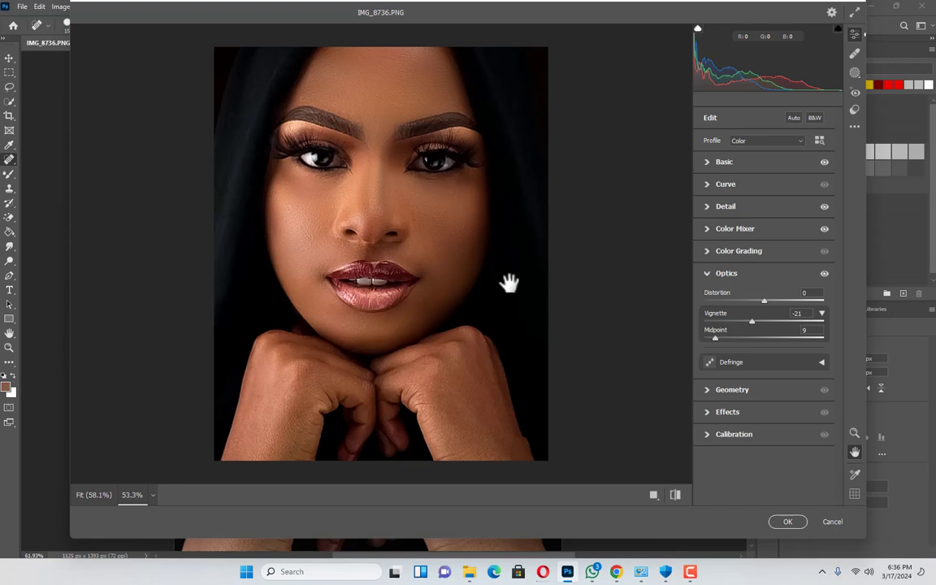
- Expand Basic, nudge Contrast and lift Shadows to +17
{"action": "left_click", "coordinate": [727, 163]}
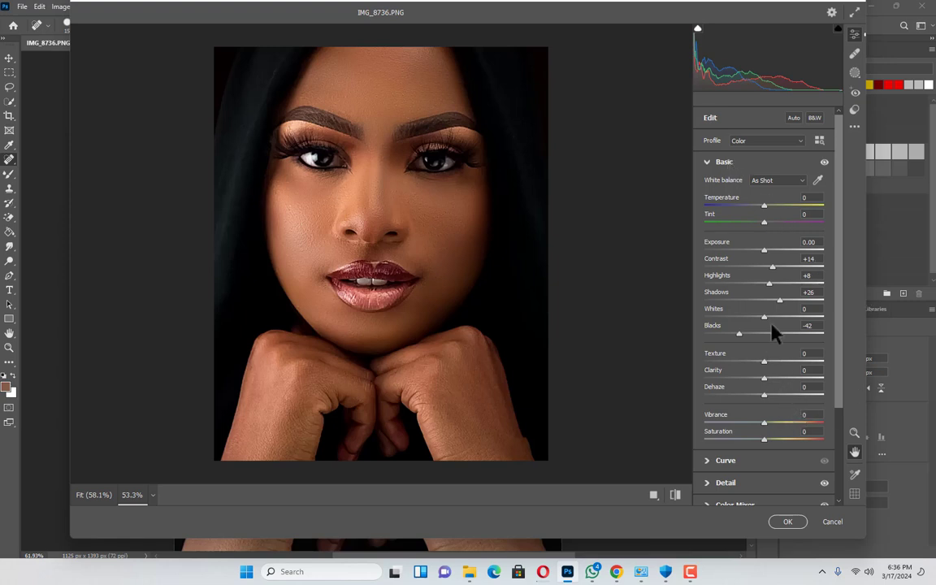
{"action": "scroll", "coordinate": [516, 272], "scroll_direction": "down", "scroll_amount": 1}
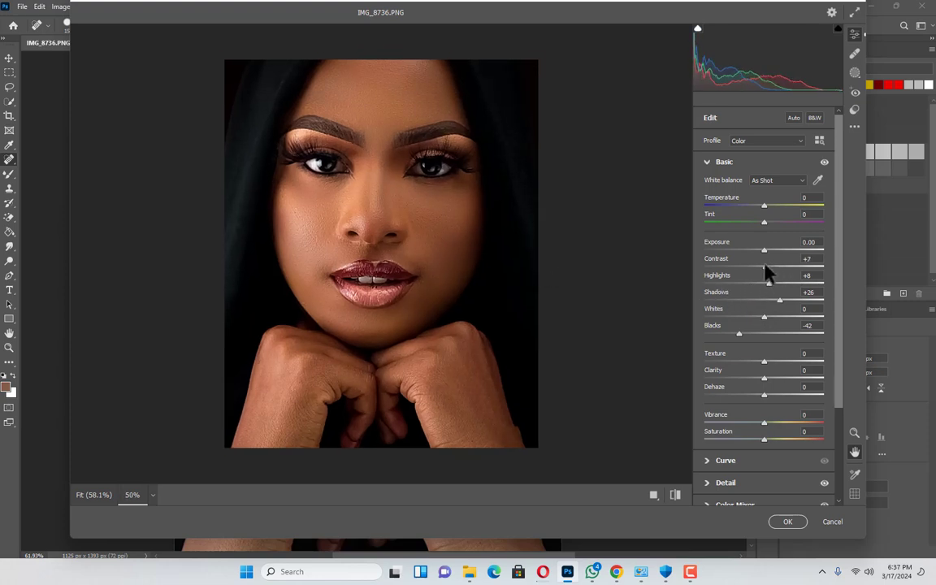
{"action": "left_click_drag", "start_coordinate": [772, 265], "coordinate": [769, 265]}
{"action": "mouse_move", "coordinate": [782, 300]}
{"action": "left_mouse_down"}
{"action": "mouse_move", "coordinate": [794, 299]}
{"action": "mouse_move", "coordinate": [776, 302]}
{"action": "left_mouse_up"}
- Lower Contrast to +11, compare before/after, and cool the Temperature slightly
{"action": "scroll", "coordinate": [414, 278], "scroll_direction": "down", "scroll_amount": 2}
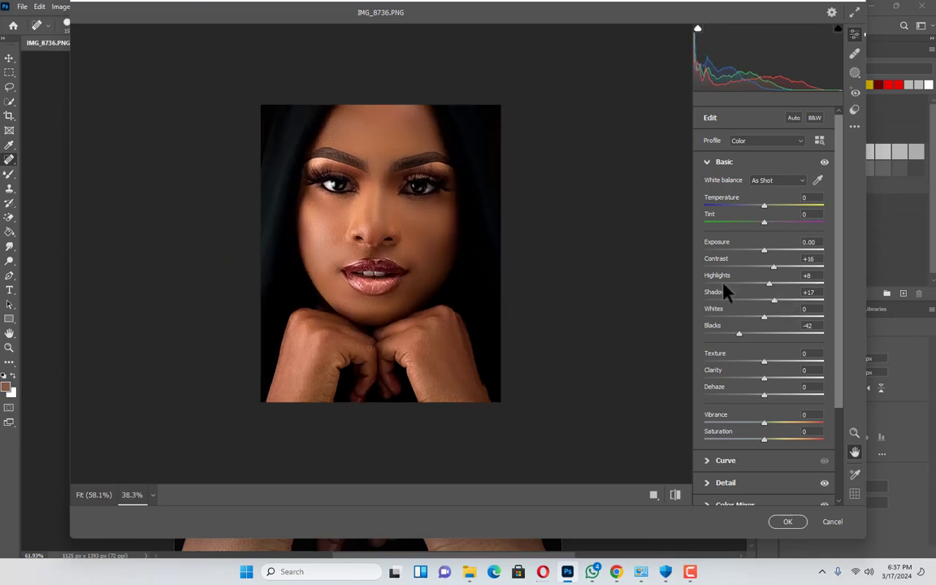
{"action": "left_click_drag", "start_coordinate": [772, 268], "coordinate": [769, 268]}
{"action": "left_click", "coordinate": [675, 495]}
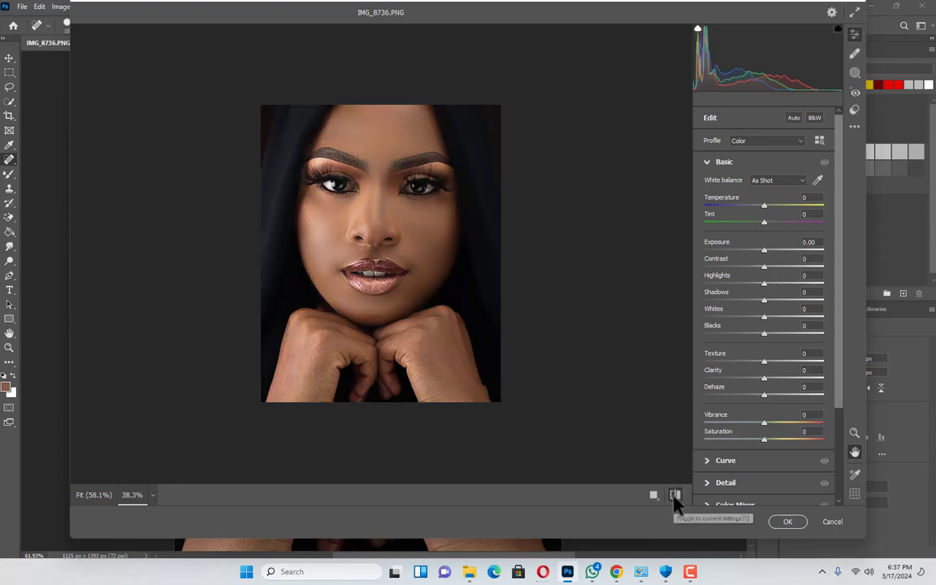
{"action": "left_click", "coordinate": [674, 495]}
{"action": "scroll", "coordinate": [416, 281], "scroll_direction": "up", "scroll_amount": 2}
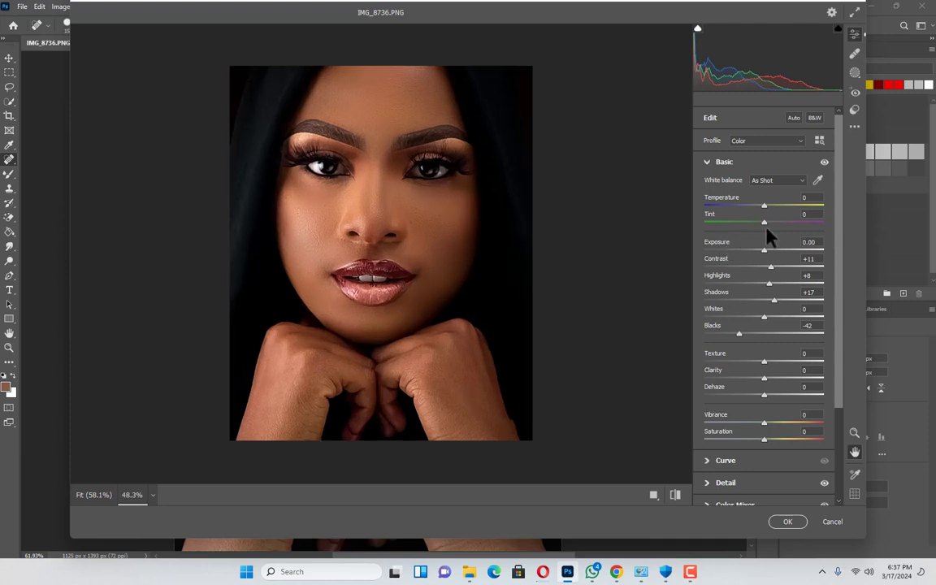
{"action": "left_click_drag", "start_coordinate": [768, 208], "coordinate": [766, 230]}
- Compare the Temperature -3, Tint -6 result against the defaults, then apply the Camera Raw edits
{"action": "key", "text": "ctrl+minus"}
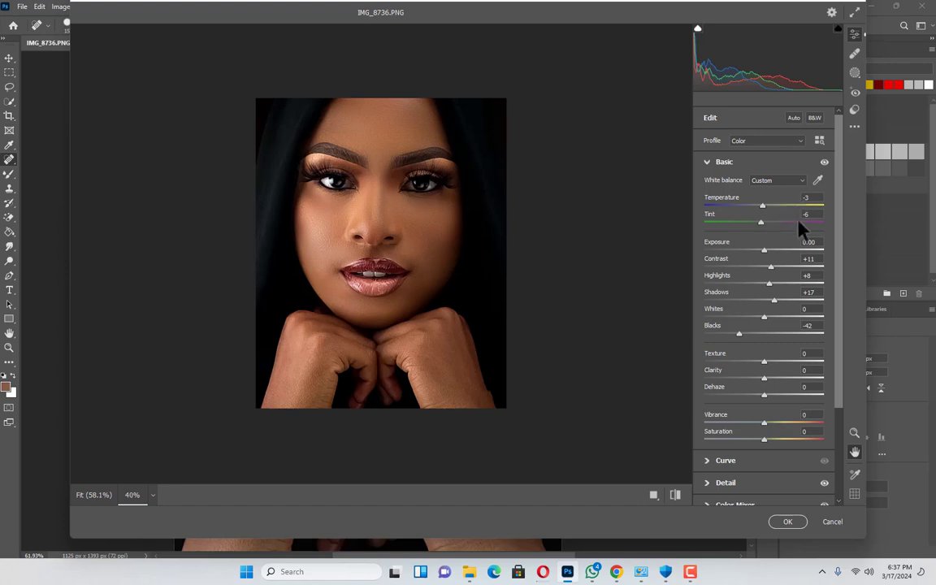
{"action": "left_click", "coordinate": [675, 496]}
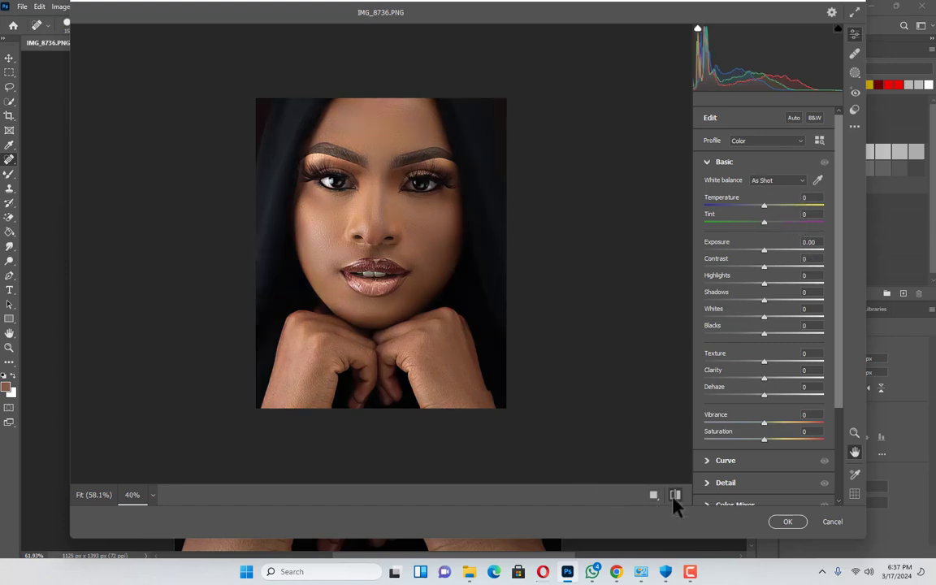
{"action": "left_click", "coordinate": [675, 497]}
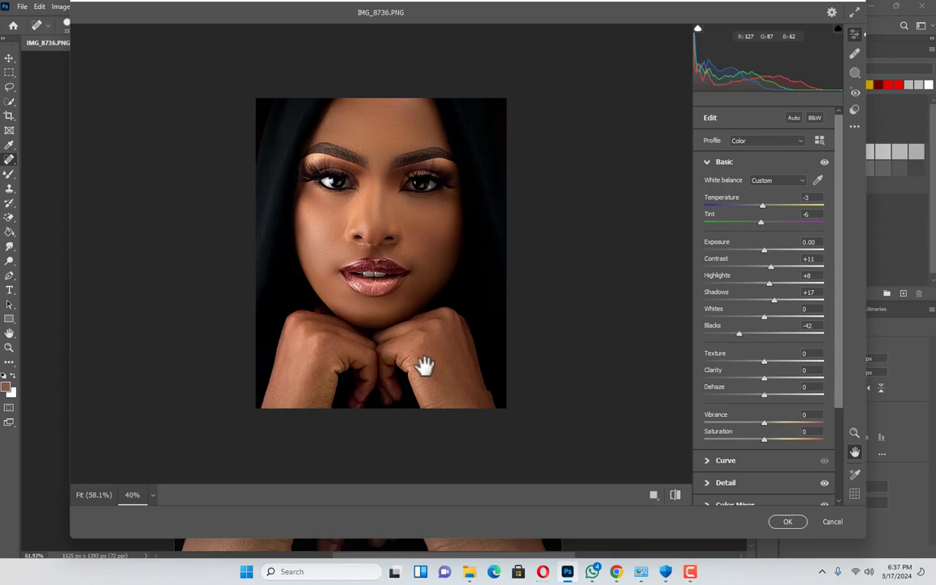
{"action": "key", "text": "ctrl+plus"}
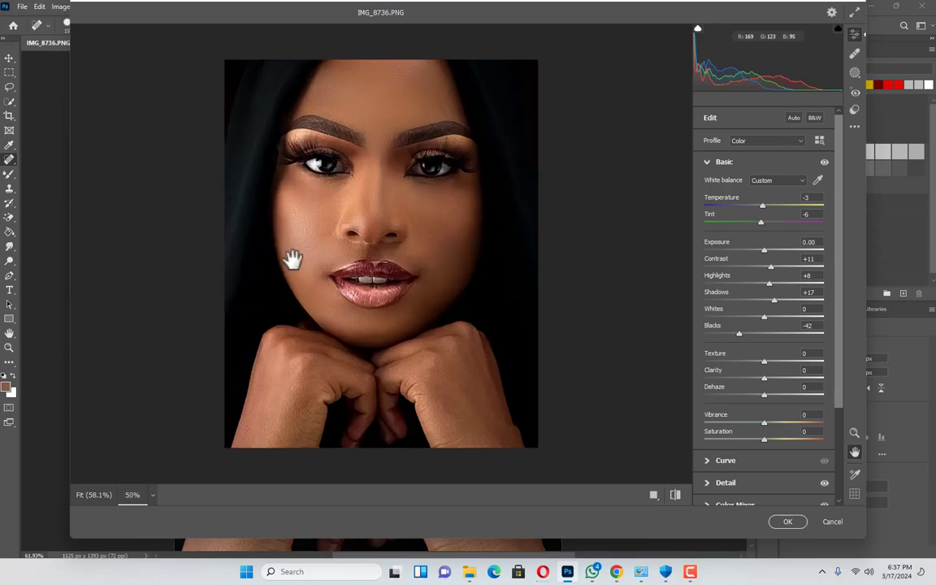
{"action": "scroll", "coordinate": [329, 257], "scroll_direction": "down", "scroll_amount": 3}
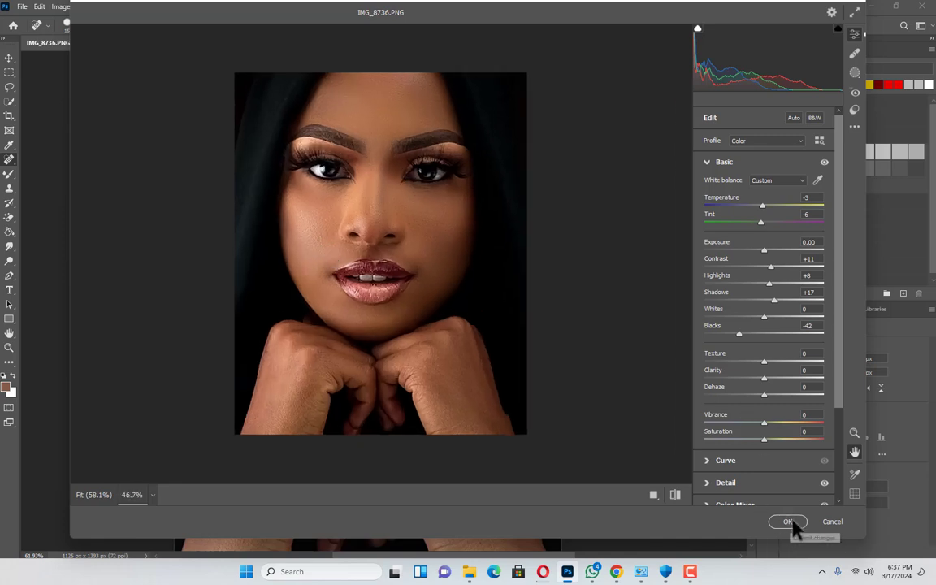
{"action": "left_click", "coordinate": [792, 525]}
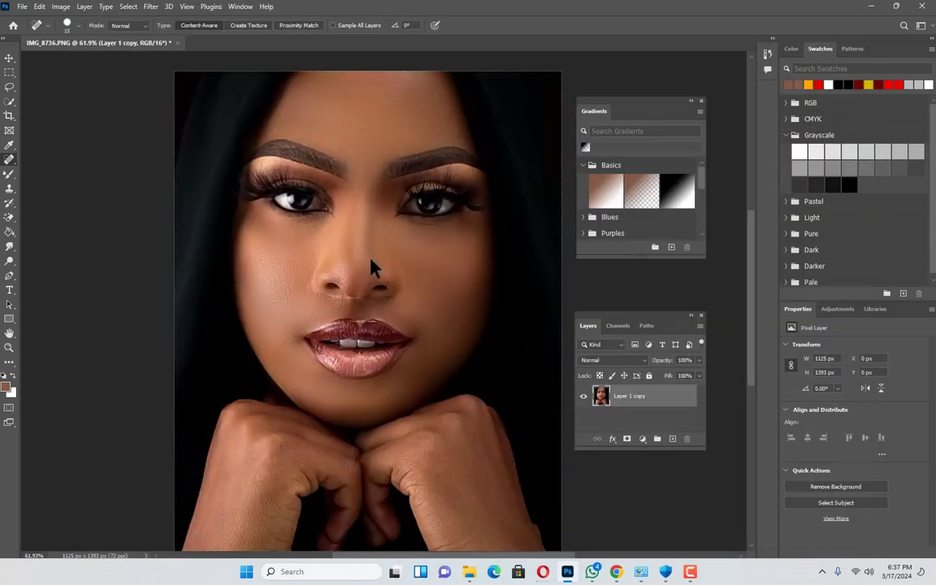
- Duplicate the Layer 1 copy layer to create Layer 1 copy 2 above it
{"action": "scroll", "coordinate": [355, 357], "scroll_direction": "down", "scroll_amount": 3}
{"action": "scroll", "coordinate": [352, 244], "scroll_direction": "up", "scroll_amount": 2}
{"action": "scroll", "coordinate": [352, 245], "scroll_direction": "up", "scroll_amount": 1}
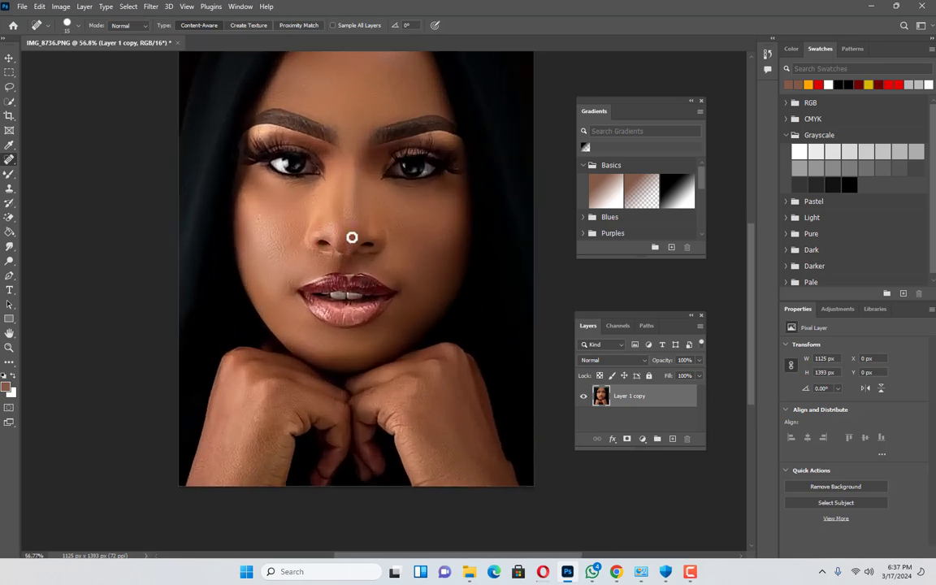
{"action": "scroll", "coordinate": [253, 163], "scroll_direction": "up", "scroll_amount": 2}
{"action": "scroll", "coordinate": [372, 230], "scroll_direction": "down", "scroll_amount": 3}
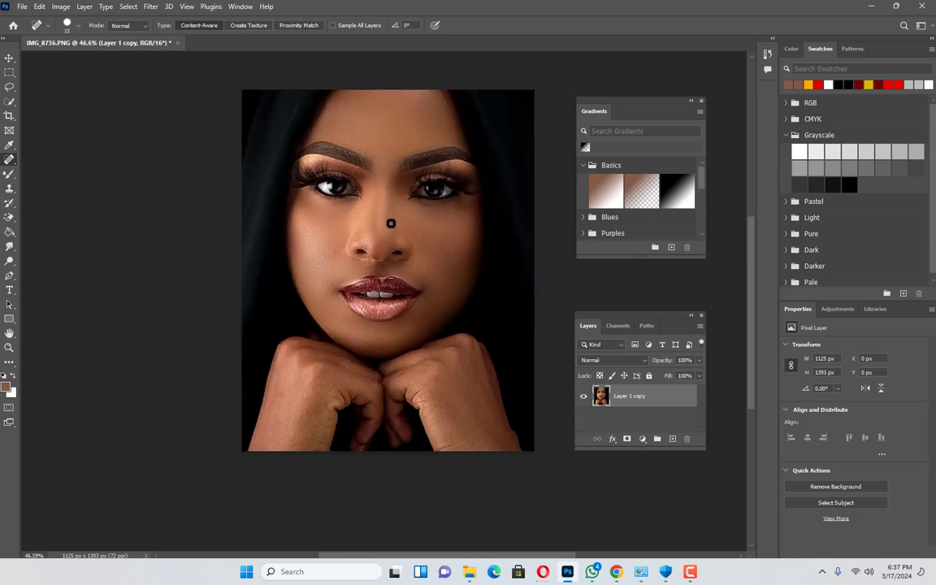
{"action": "scroll", "coordinate": [391, 222], "scroll_direction": "up", "scroll_amount": 1}
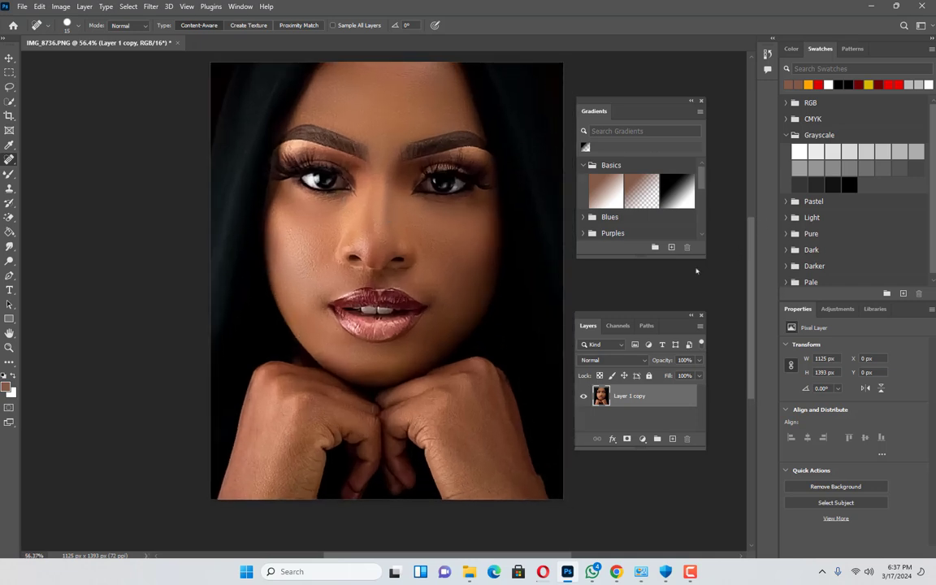
{"action": "right_click", "coordinate": [660, 396]}
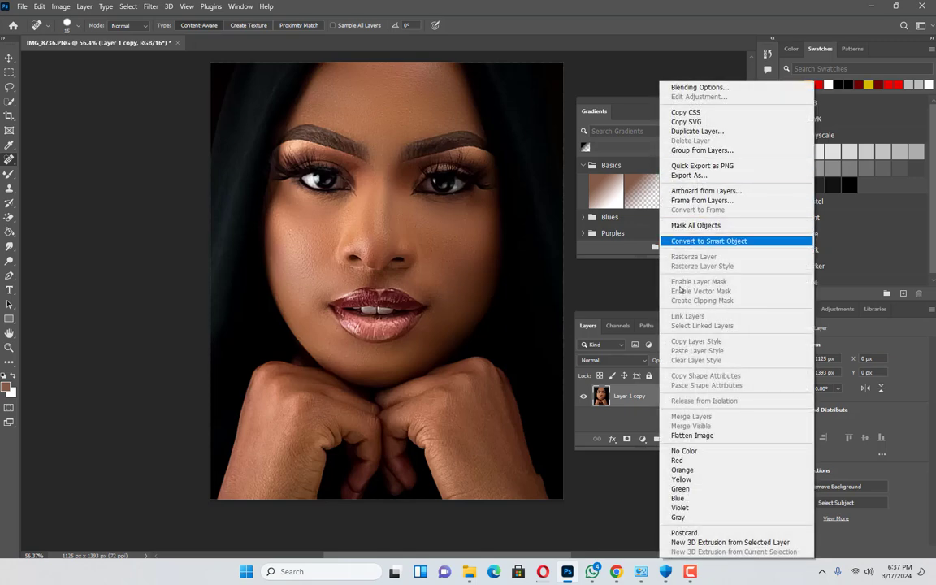
{"action": "right_click", "coordinate": [652, 397]}
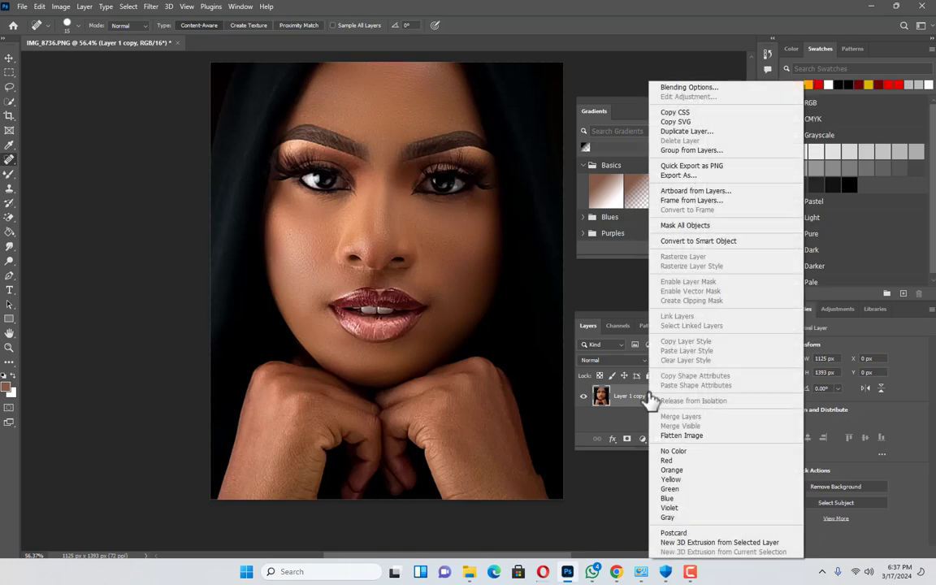
{"action": "left_click", "coordinate": [687, 130]}
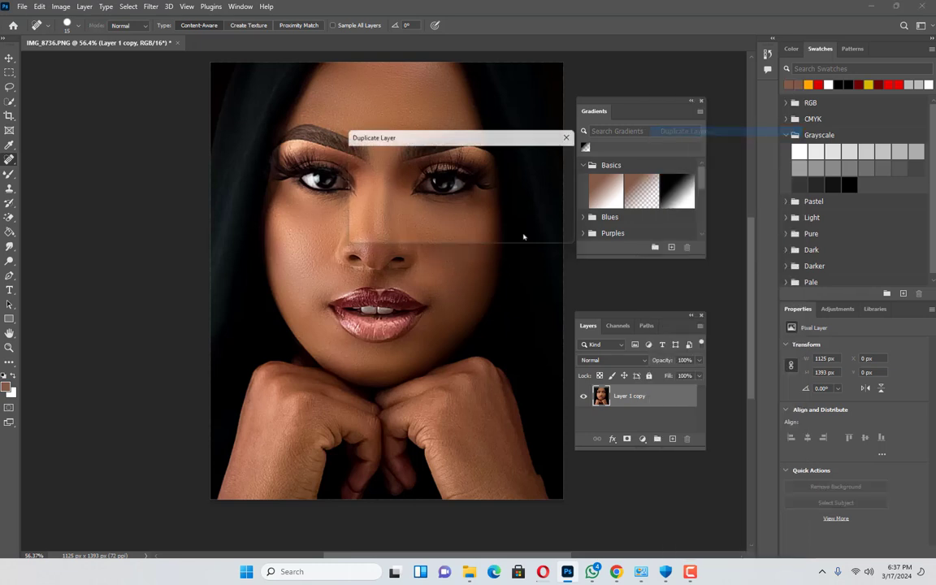
{"action": "left_click", "coordinate": [558, 156]}
{"action": "scroll", "coordinate": [379, 249], "scroll_direction": "down", "scroll_amount": 2}
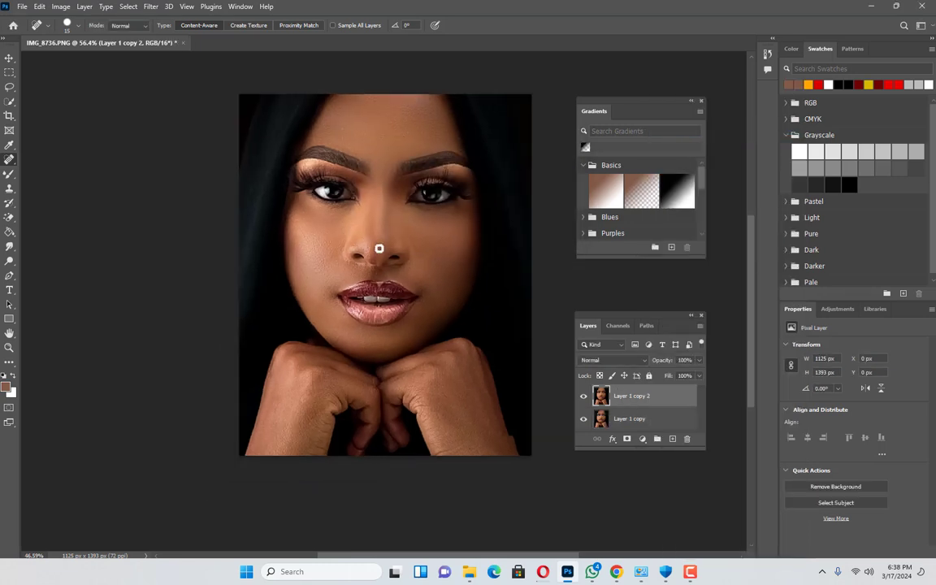
{"action": "scroll", "coordinate": [379, 249], "scroll_direction": "down", "scroll_amount": 1}
{"action": "scroll", "coordinate": [379, 249], "scroll_direction": "up", "scroll_amount": 4}
- Set the Dodge tool to 35% exposure and lighten the nose bridge and tip
{"action": "key", "text": "o"}
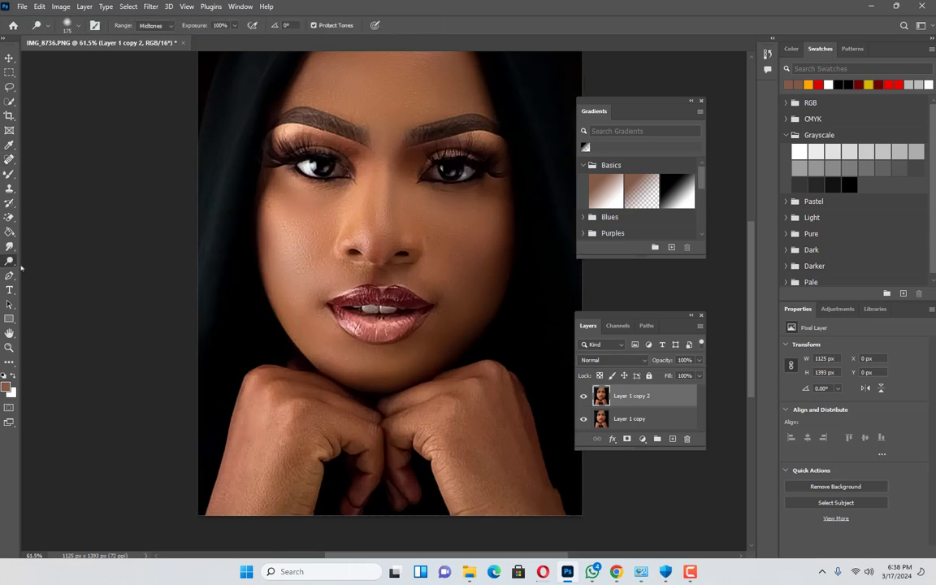
{"action": "scroll", "coordinate": [359, 208], "scroll_direction": "up", "scroll_amount": 4}
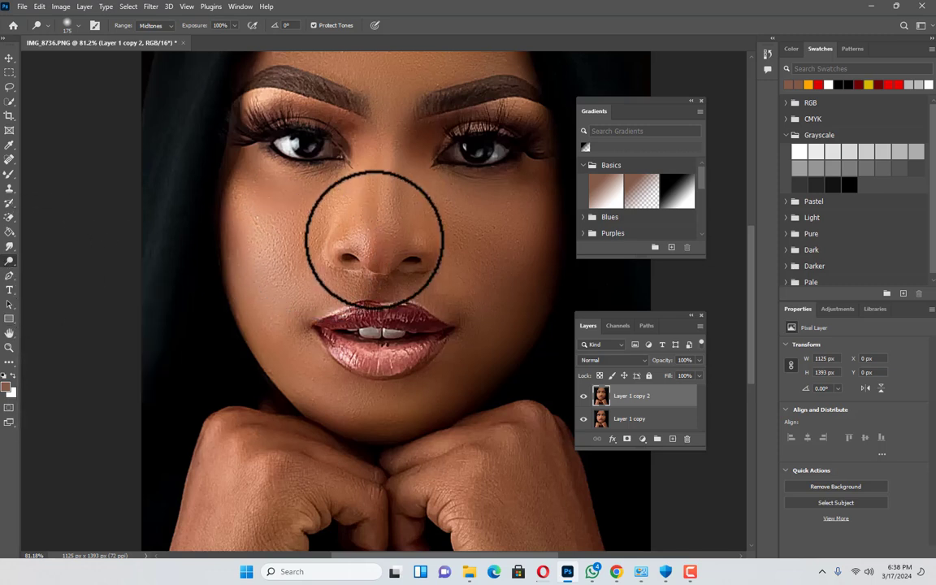
{"action": "left_click", "coordinate": [234, 25]}
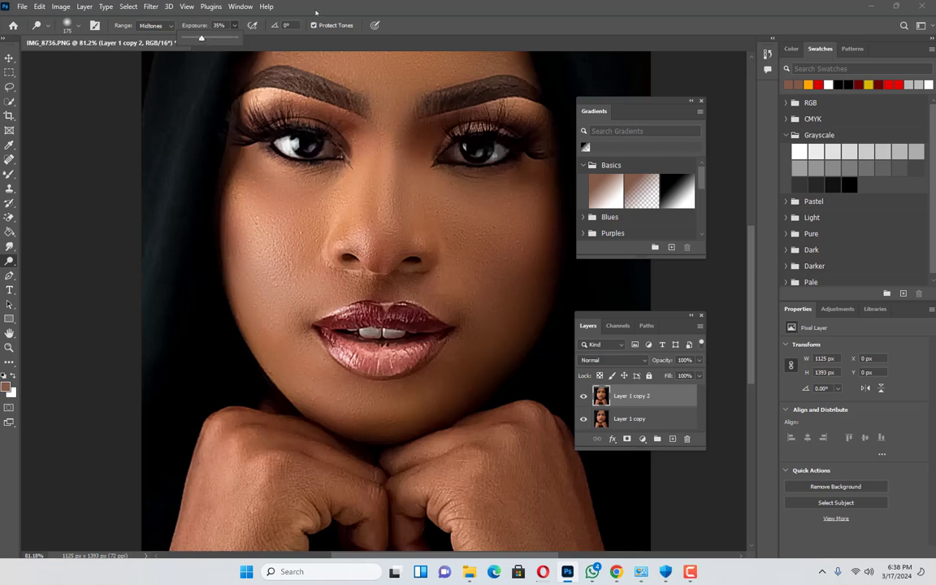
{"action": "left_click", "coordinate": [388, 234]}
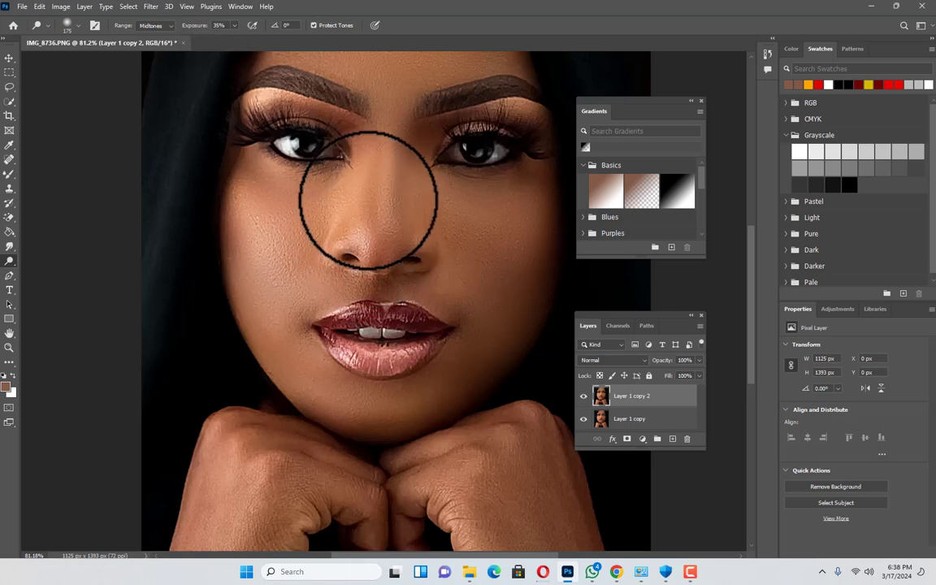
{"action": "mouse_move", "coordinate": [368, 200]}
{"action": "left_mouse_down"}
{"action": "mouse_move", "coordinate": [334, 184]}
{"action": "mouse_move", "coordinate": [355, 244]}
{"action": "mouse_move", "coordinate": [380, 267]}
{"action": "mouse_move", "coordinate": [371, 355]}
{"action": "mouse_move", "coordinate": [355, 314]}
{"action": "mouse_move", "coordinate": [343, 345]}
{"action": "mouse_move", "coordinate": [378, 376]}
{"action": "mouse_move", "coordinate": [266, 256]}
{"action": "mouse_move", "coordinate": [264, 281]}
{"action": "mouse_move", "coordinate": [272, 293]}
{"action": "mouse_move", "coordinate": [271, 236]}
{"action": "mouse_move", "coordinate": [311, 249]}
{"action": "left_mouse_up"}
{"action": "scroll", "coordinate": [315, 260], "scroll_direction": "down", "scroll_amount": 5}
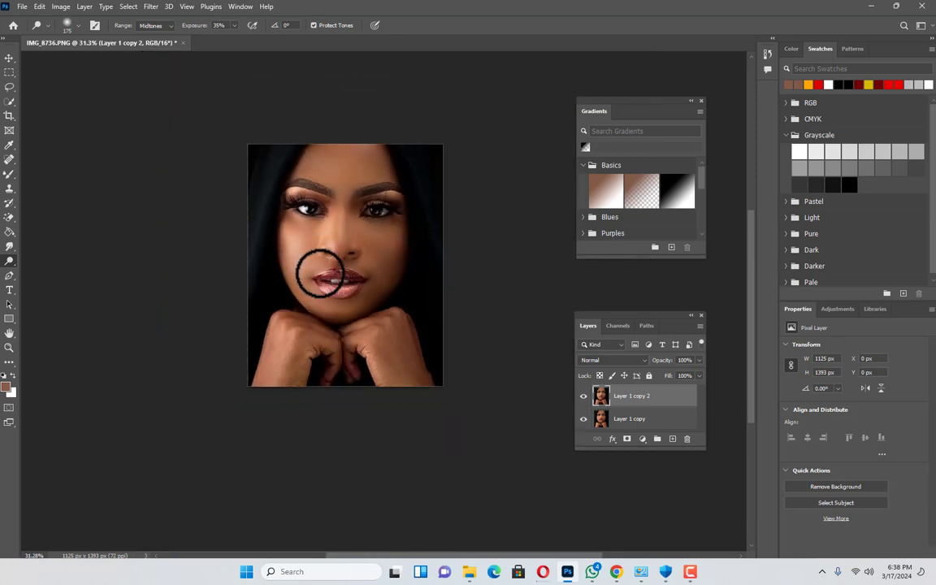
{"action": "scroll", "coordinate": [315, 277], "scroll_direction": "up", "scroll_amount": 3}
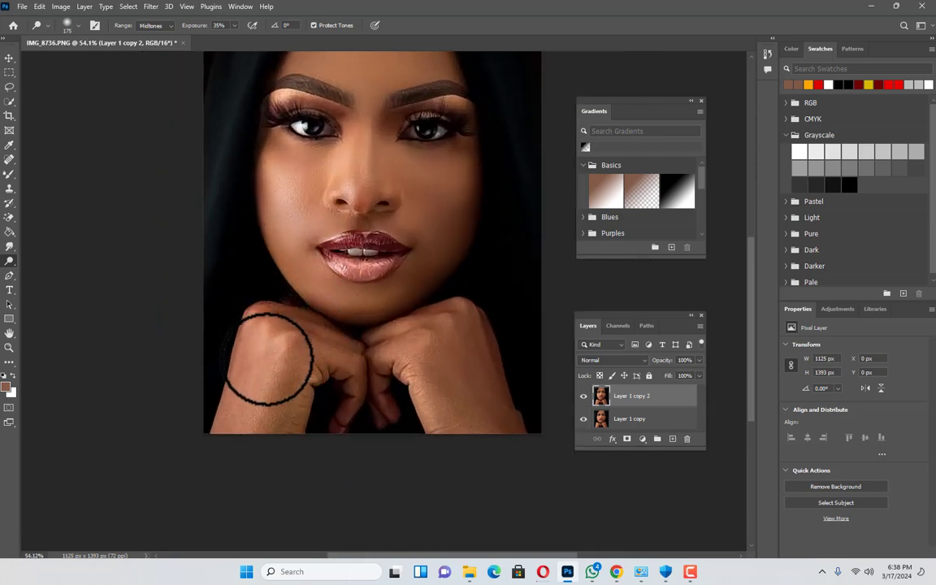
- Dodge over the left hand to brighten it
{"action": "mouse_move", "coordinate": [269, 357]}
{"action": "left_mouse_down"}
{"action": "mouse_move", "coordinate": [268, 416]}
{"action": "mouse_move", "coordinate": [258, 418]}
{"action": "mouse_move", "coordinate": [277, 365]}
{"action": "mouse_move", "coordinate": [418, 374]}
{"action": "mouse_move", "coordinate": [435, 416]}
{"action": "mouse_move", "coordinate": [414, 372]}
{"action": "mouse_move", "coordinate": [431, 340]}
{"action": "left_mouse_up"}
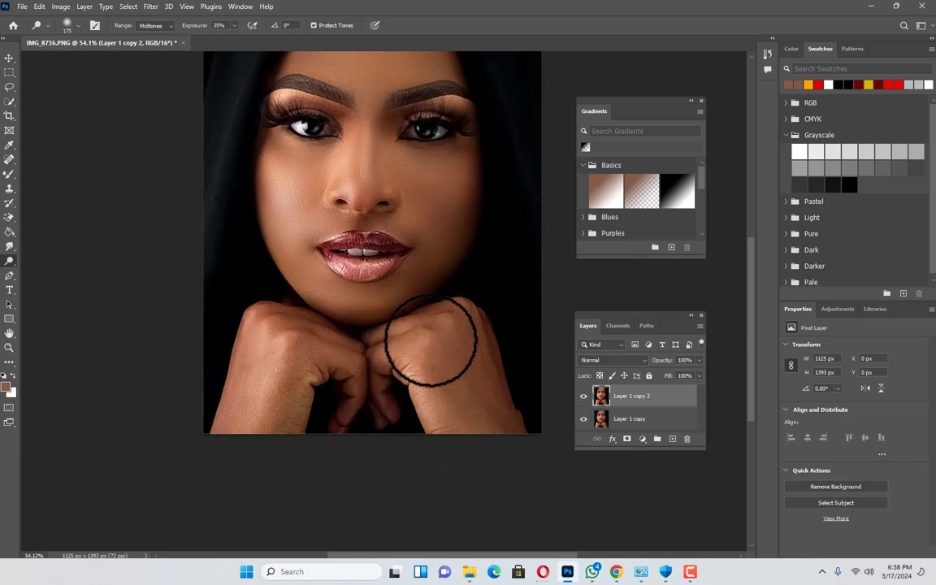
{"action": "scroll", "coordinate": [429, 339], "scroll_direction": "down", "scroll_amount": 3}
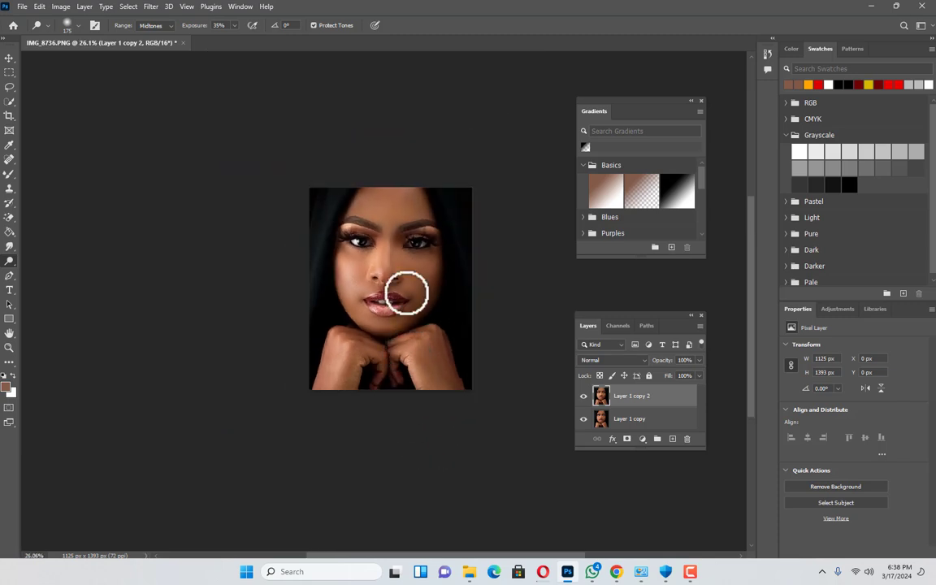
{"action": "scroll", "coordinate": [411, 300], "scroll_direction": "up", "scroll_amount": 3}
{"action": "scroll", "coordinate": [351, 297], "scroll_direction": "down", "scroll_amount": 2}
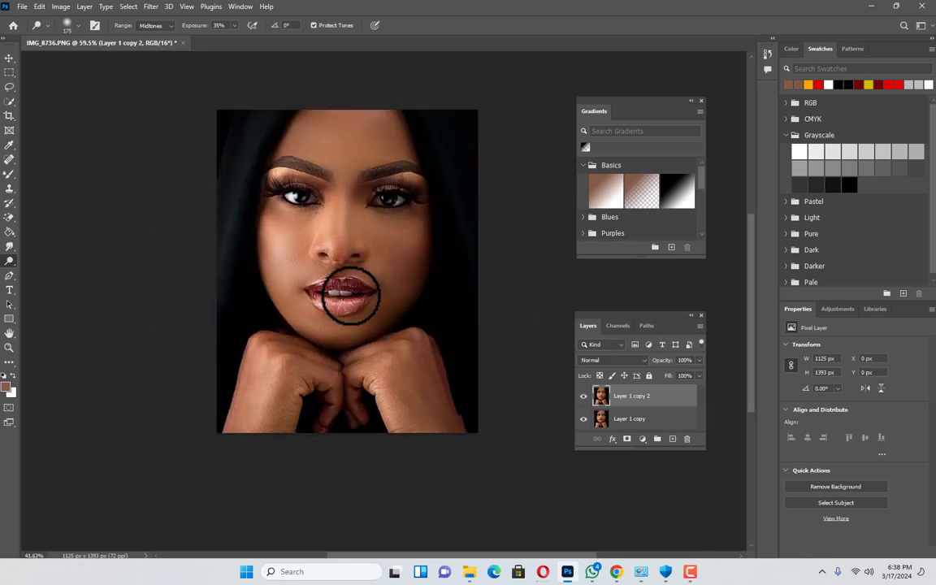
{"action": "scroll", "coordinate": [351, 296], "scroll_direction": "up", "scroll_amount": 2}
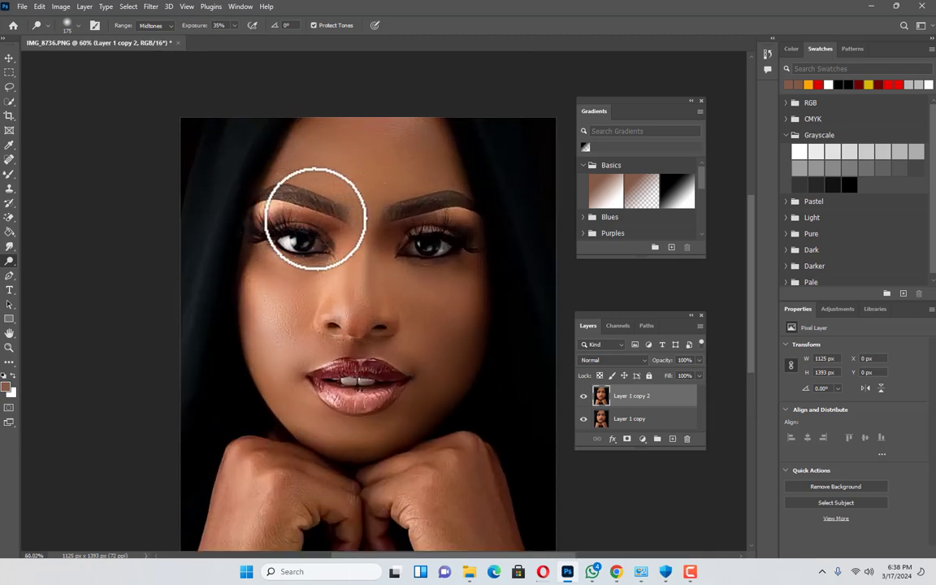
{"action": "scroll", "coordinate": [316, 218], "scroll_direction": "down", "scroll_amount": 2}
{"action": "scroll", "coordinate": [334, 265], "scroll_direction": "up", "scroll_amount": 3}
{"action": "scroll", "coordinate": [338, 309], "scroll_direction": "down", "scroll_amount": 2}
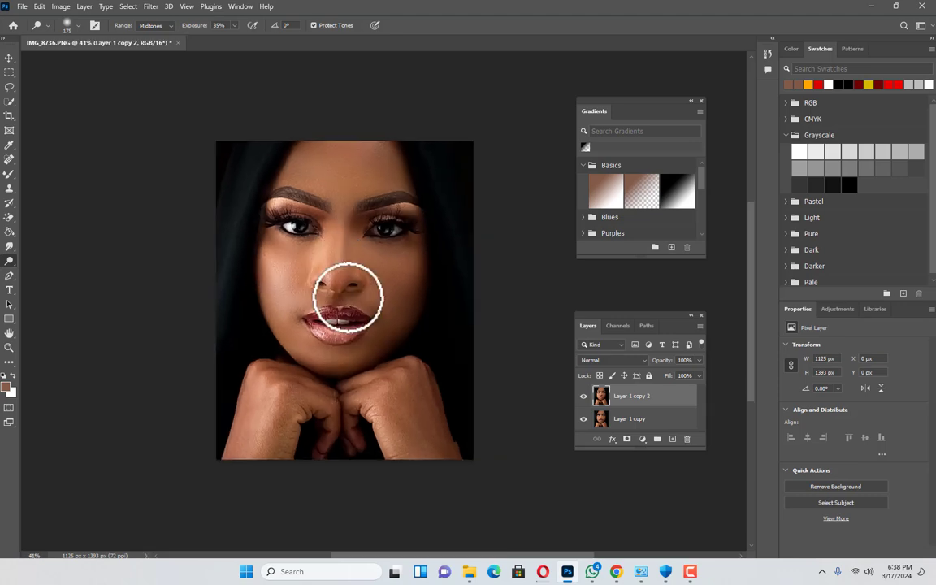
{"action": "scroll", "coordinate": [350, 301], "scroll_direction": "up", "scroll_amount": 5}
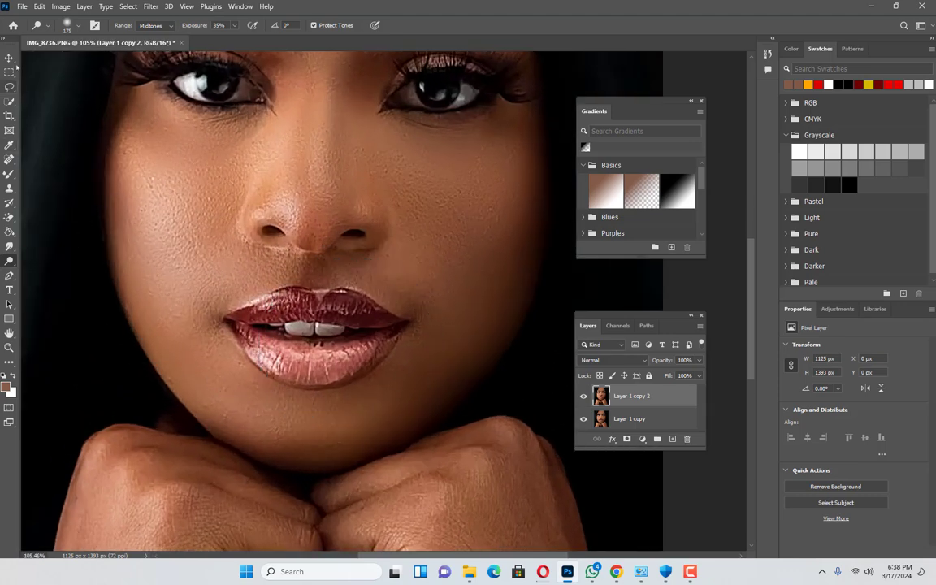
{"action": "scroll", "coordinate": [277, 252], "scroll_direction": "up", "scroll_amount": 2}
{"action": "scroll", "coordinate": [321, 346], "scroll_direction": "down", "scroll_amount": 3}
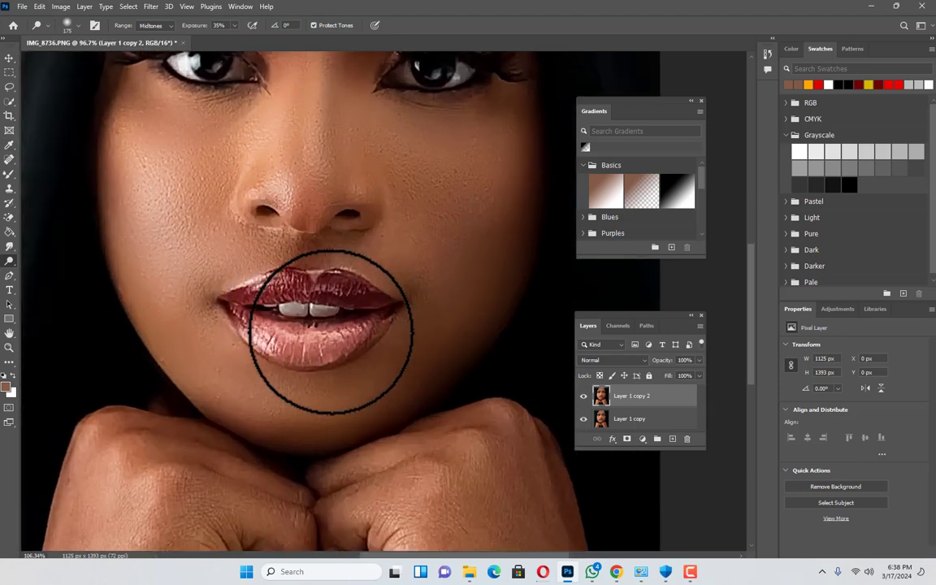
- Lasso a loose selection around the lips and copy it to a new Layer 1 with Ctrl+J
{"action": "key", "text": "l"}
{"action": "scroll", "coordinate": [333, 268], "scroll_direction": "up", "scroll_amount": 2}
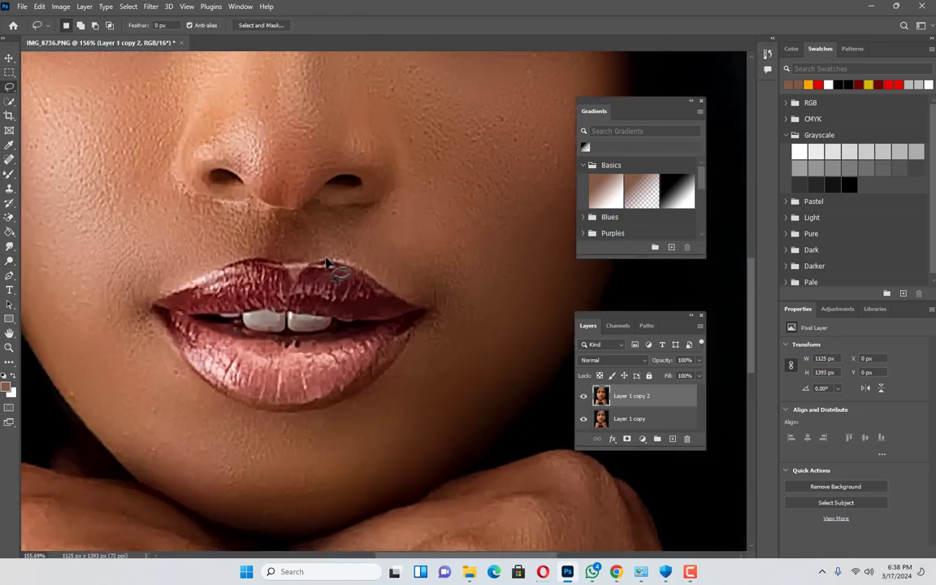
{"action": "left_click_drag", "start_coordinate": [322, 250], "coordinate": [456, 309]}
{"action": "mouse_move", "coordinate": [351, 446]}
{"action": "left_mouse_down"}
{"action": "mouse_move", "coordinate": [207, 446]}
{"action": "mouse_move", "coordinate": [123, 277]}
{"action": "mouse_move", "coordinate": [208, 230]}
{"action": "mouse_move", "coordinate": [262, 244]}
{"action": "left_mouse_up"}
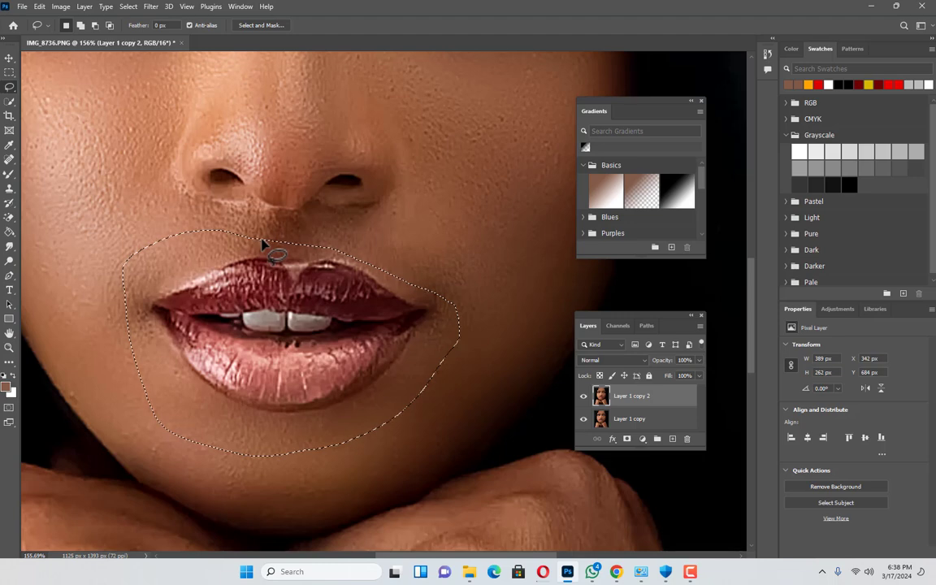
{"action": "key", "text": "ctrl+j"}
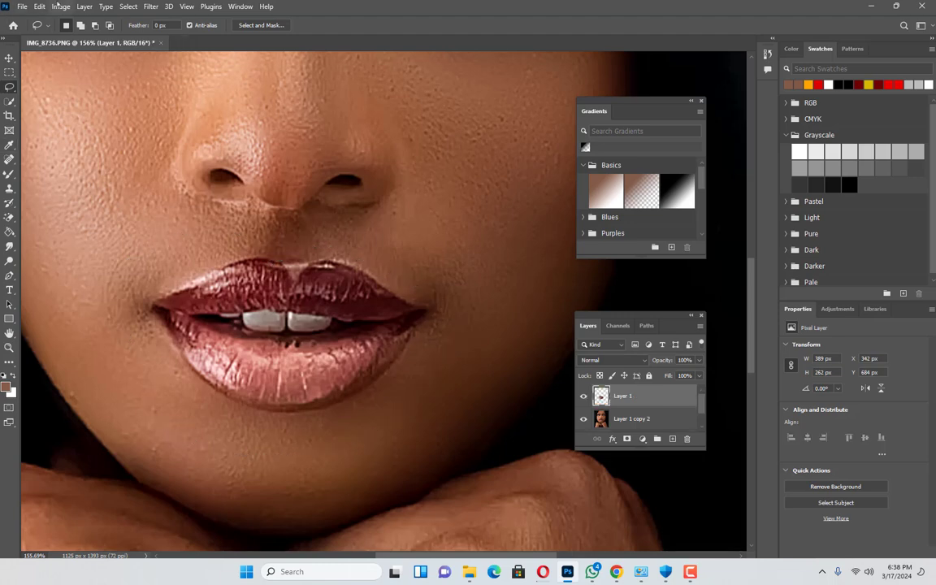
{"action": "left_click", "coordinate": [59, 5]}
- Apply a Hue/Saturation change of Hue -5 and Saturation +19 to the lip layer
{"action": "mouse_move", "coordinate": [74, 36]}
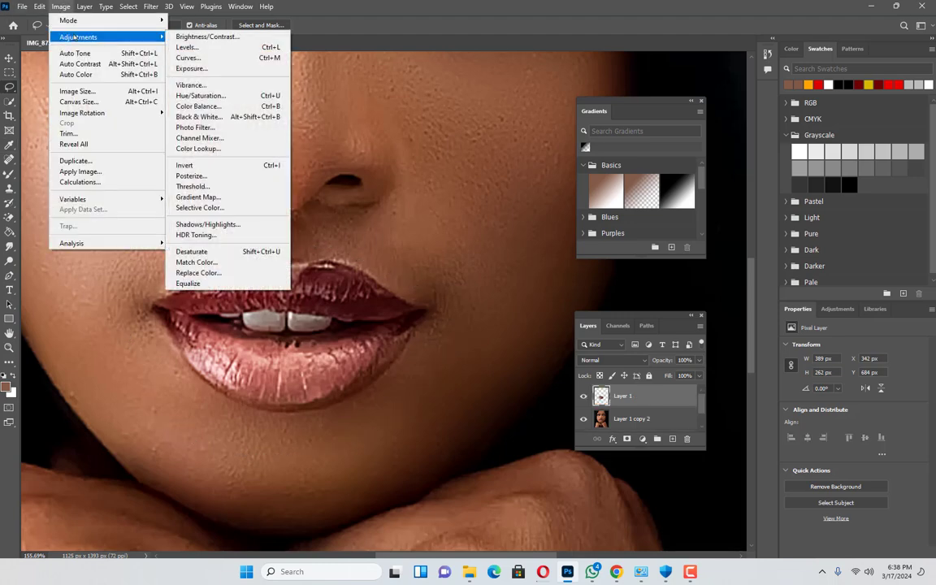
{"action": "left_click", "coordinate": [216, 96]}
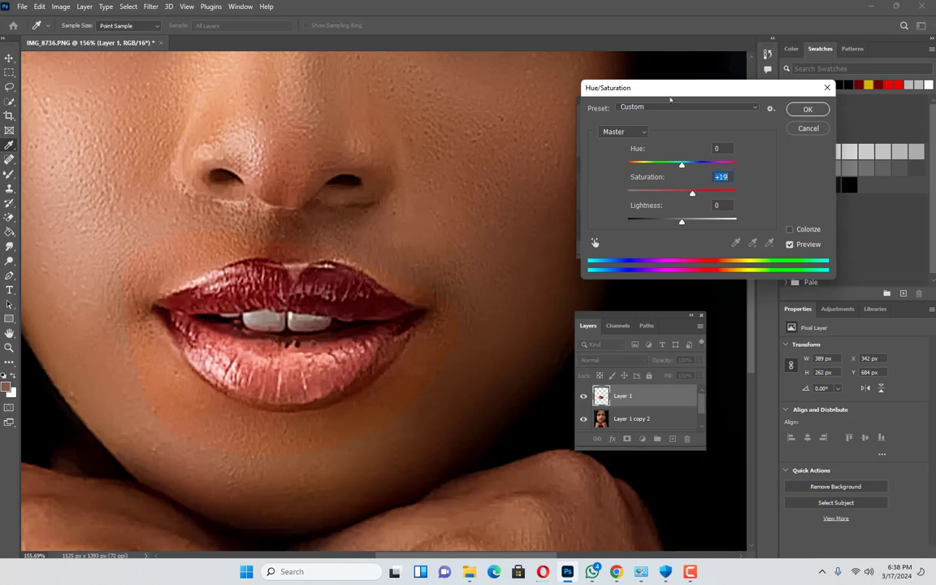
{"action": "left_click_drag", "start_coordinate": [605, 86], "coordinate": [440, 87]}
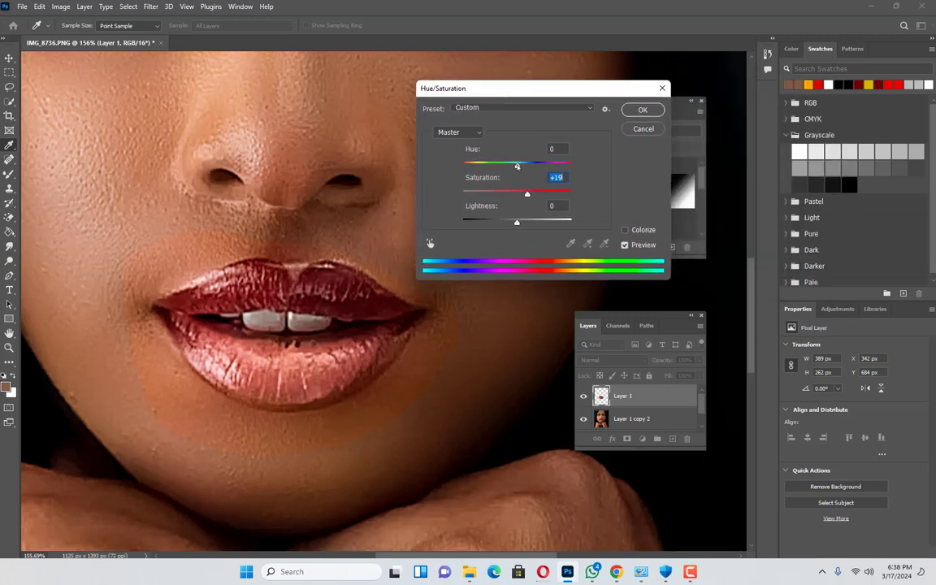
{"action": "left_click_drag", "start_coordinate": [521, 166], "coordinate": [515, 166]}
{"action": "left_click", "coordinate": [641, 111]}
{"action": "key", "text": "l"}
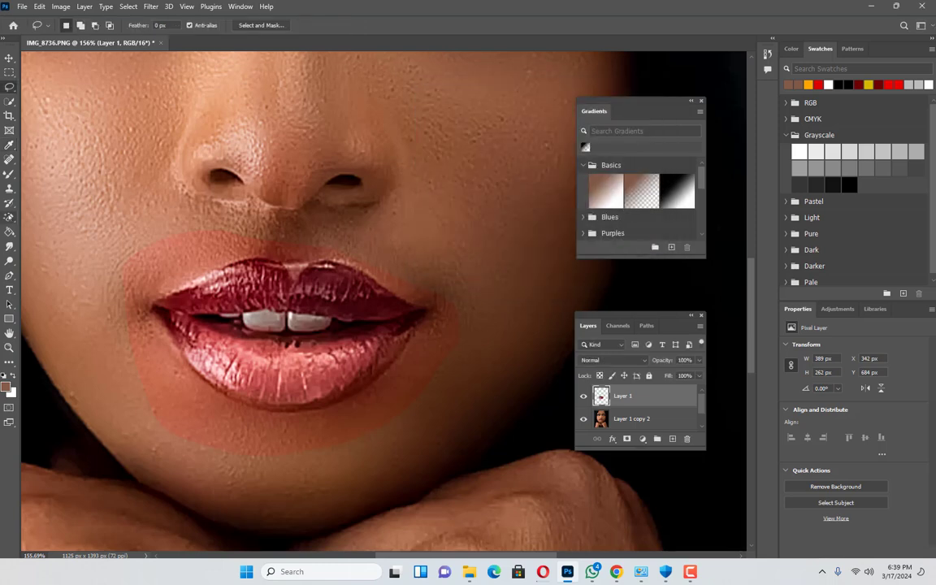
{"action": "left_click", "coordinate": [9, 217]}
{"action": "left_click", "coordinate": [55, 217]}
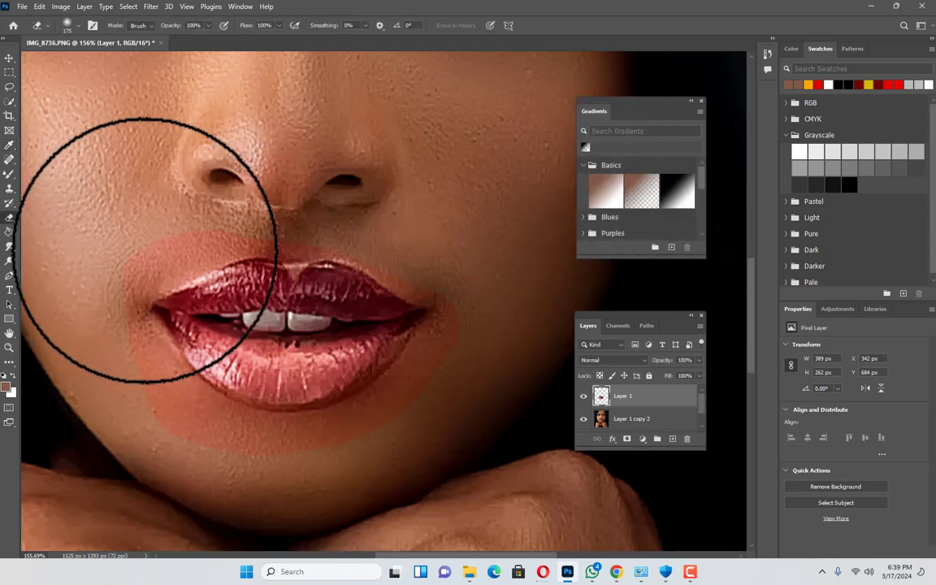
{"action": "mouse_move", "coordinate": [138, 228]}
{"action": "left_mouse_down"}
{"action": "mouse_move", "coordinate": [130, 382]}
{"action": "mouse_move", "coordinate": [172, 432]}
{"action": "mouse_move", "coordinate": [226, 472]}
{"action": "mouse_move", "coordinate": [340, 475]}
{"action": "mouse_move", "coordinate": [431, 404]}
{"action": "mouse_move", "coordinate": [485, 294]}
{"action": "left_mouse_up"}
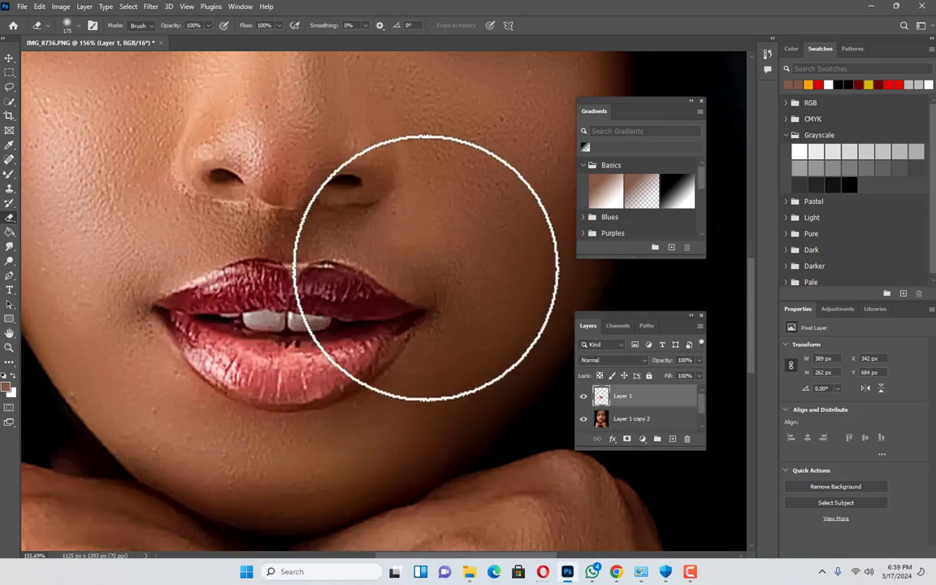
{"action": "scroll", "coordinate": [370, 406], "scroll_direction": "down", "scroll_amount": 5}
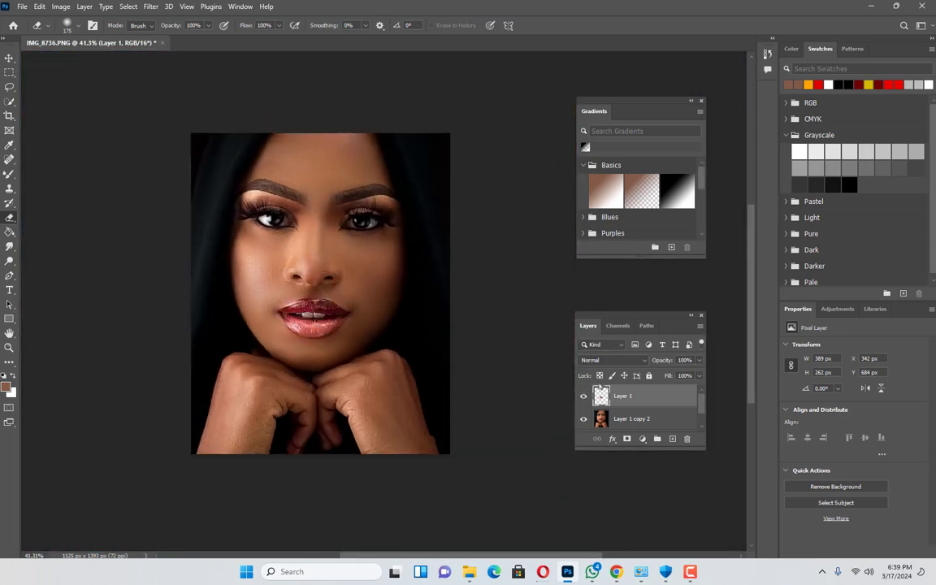
{"action": "left_click", "coordinate": [583, 396]}
{"action": "left_click", "coordinate": [584, 395]}
{"action": "scroll", "coordinate": [313, 309], "scroll_direction": "up", "scroll_amount": 6}
{"action": "scroll", "coordinate": [299, 291], "scroll_direction": "down", "scroll_amount": 5}
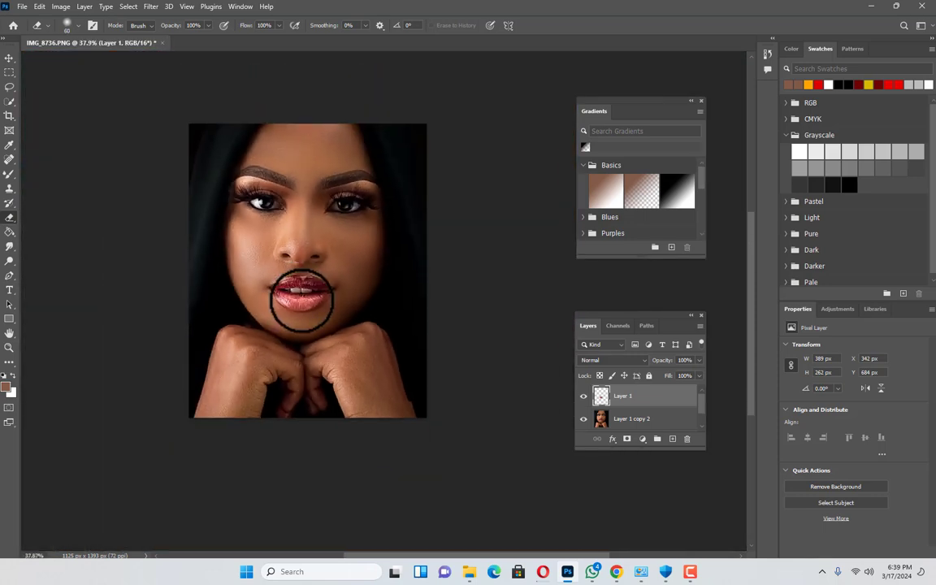
{"action": "scroll", "coordinate": [301, 297], "scroll_direction": "up", "scroll_amount": 8}
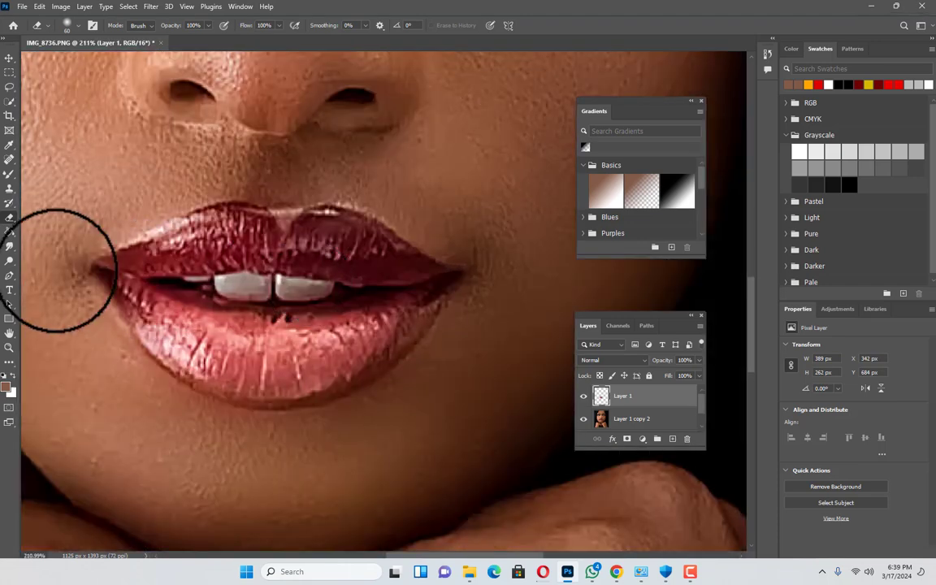
- Pick the Dodge tool with a smaller brush and swap the foreground colour to white
{"action": "key", "text": "o"}
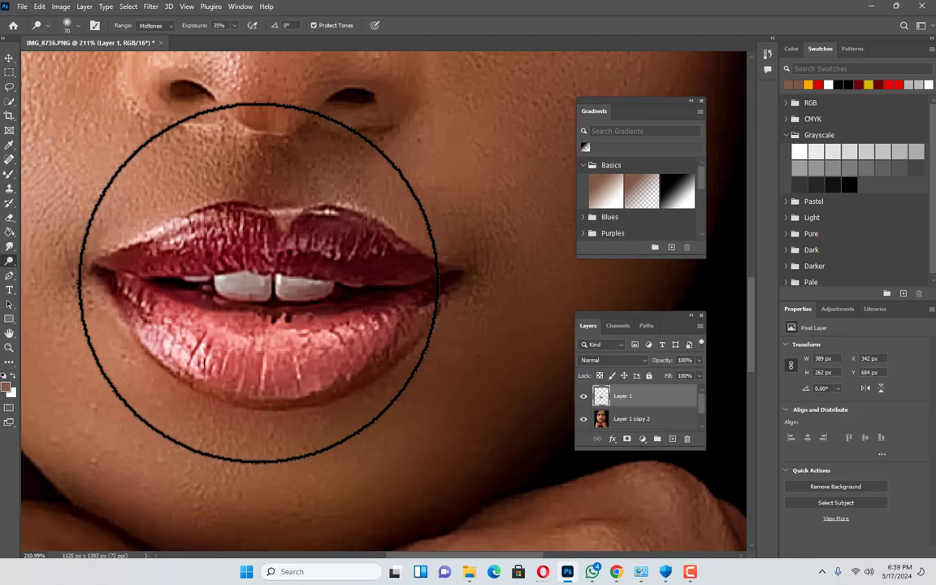
{"action": "key", "text": "bracketleft"}
{"action": "key", "text": "bracketleft"}
{"action": "key", "text": "bracketleft"}
{"action": "key", "text": "bracketleft"}
{"action": "scroll", "coordinate": [226, 244], "scroll_direction": "up", "scroll_amount": 3}
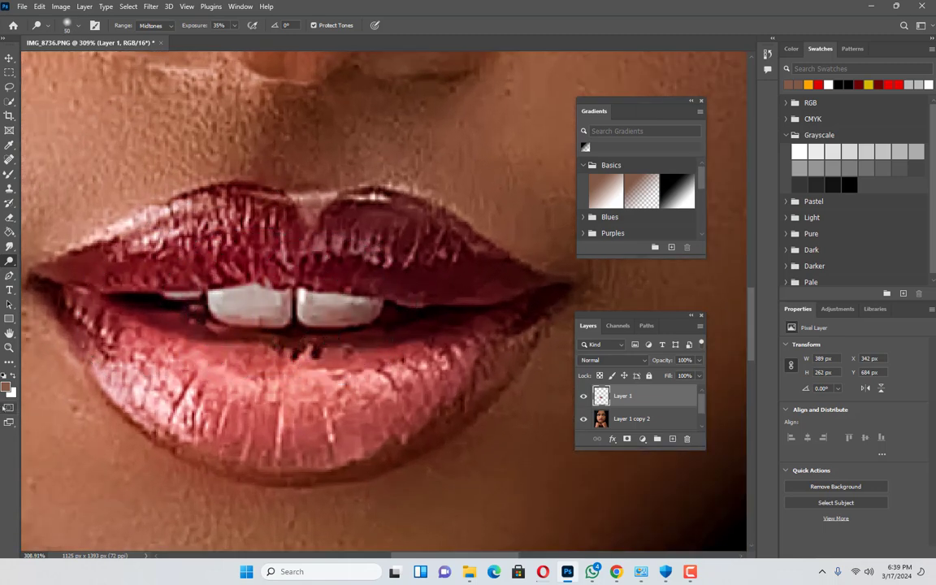
{"action": "key", "text": "x"}
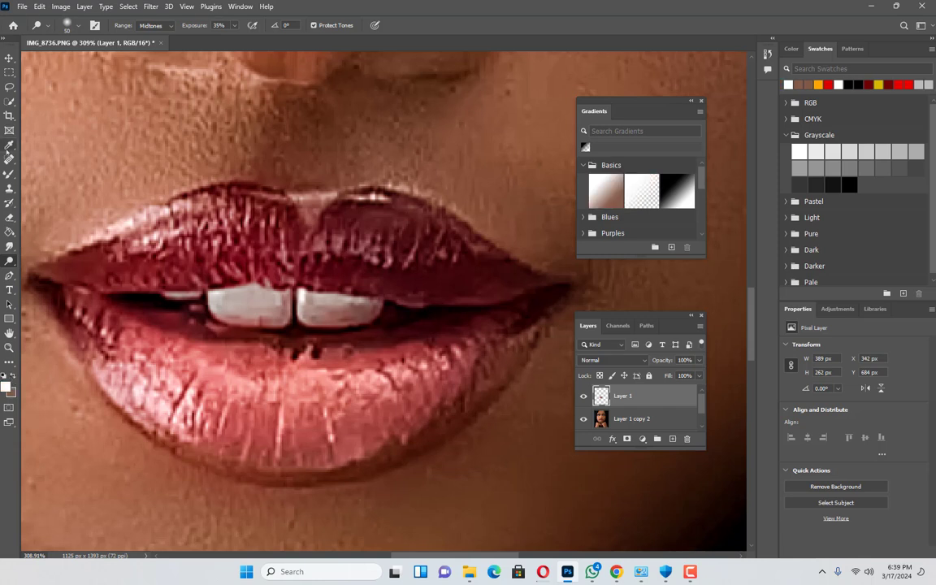
{"action": "left_click", "coordinate": [9, 173]}
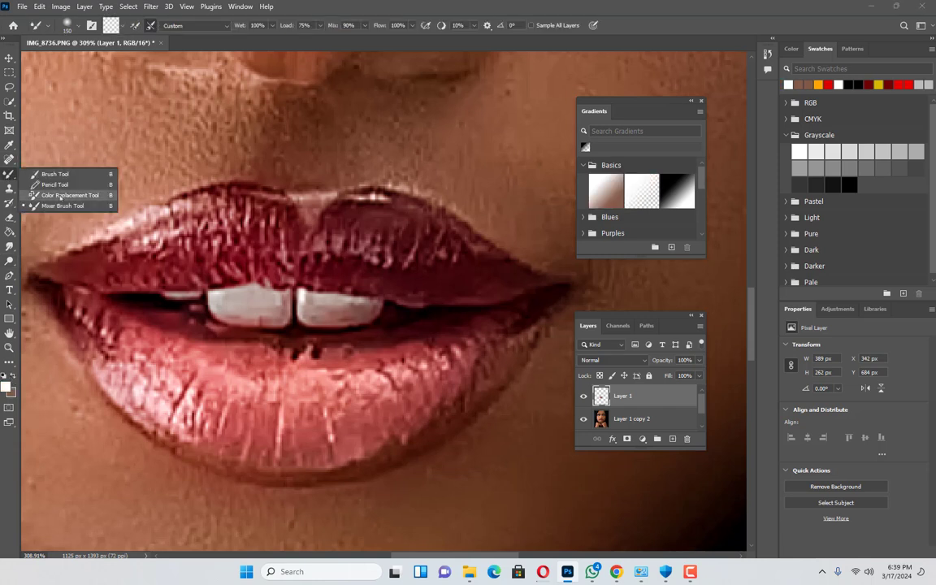
- Whiten the teeth using a smaller Color Replacement Tool brush painting in white
{"action": "left_click", "coordinate": [61, 195]}
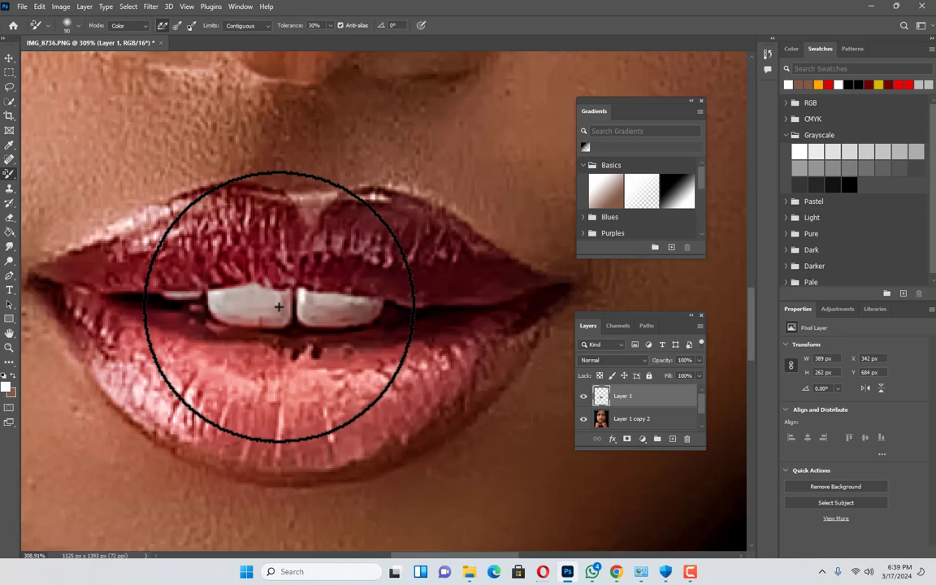
{"action": "key", "text": "bracketleft"}
{"action": "key", "text": "bracketleft"}
{"action": "key", "text": "bracketleft"}
{"action": "key", "text": "bracketleft"}
{"action": "key", "text": "bracketleft"}
{"action": "key", "text": "bracketleft"}
{"action": "key", "text": "bracketleft"}
{"action": "key", "text": "bracketleft"}
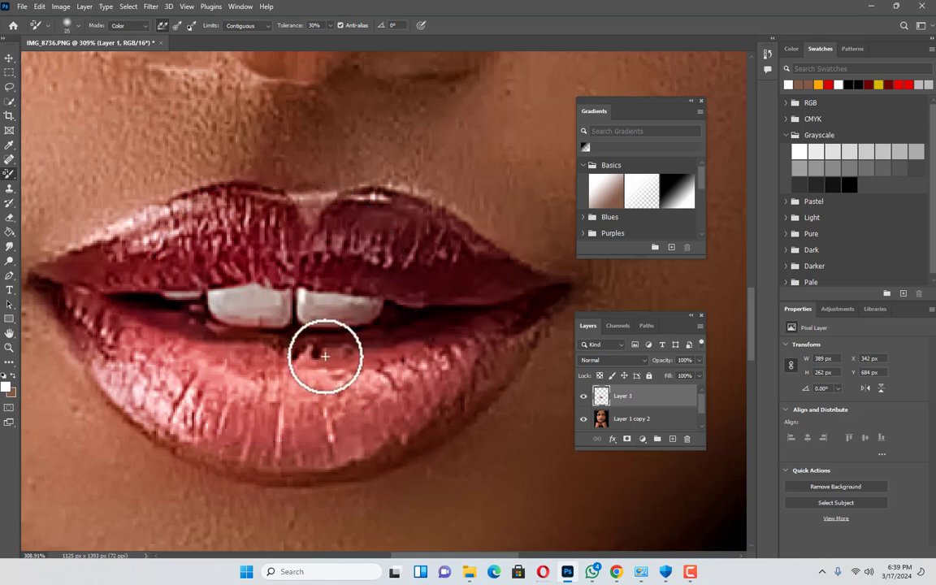
{"action": "scroll", "coordinate": [325, 355], "scroll_direction": "up", "scroll_amount": 2}
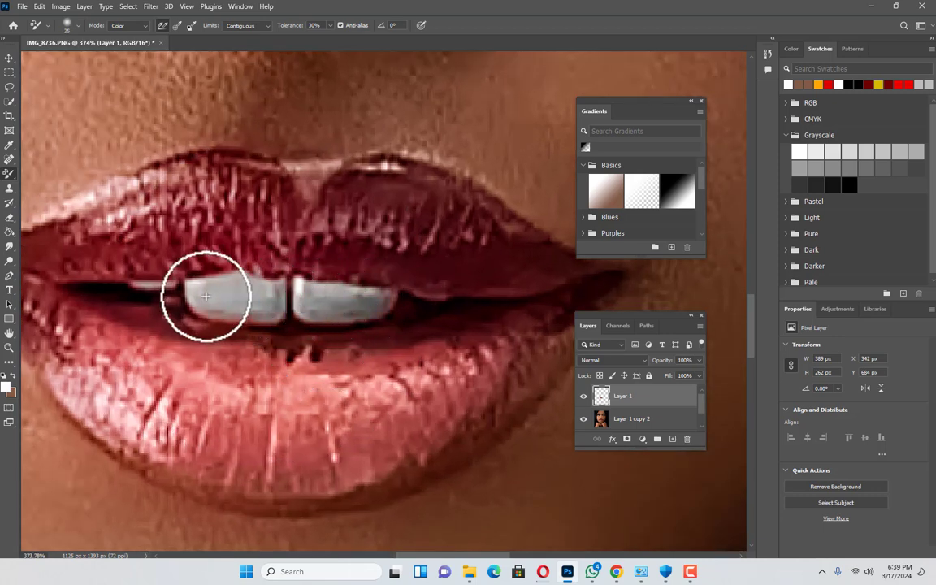
{"action": "scroll", "coordinate": [293, 300], "scroll_direction": "down", "scroll_amount": 8}
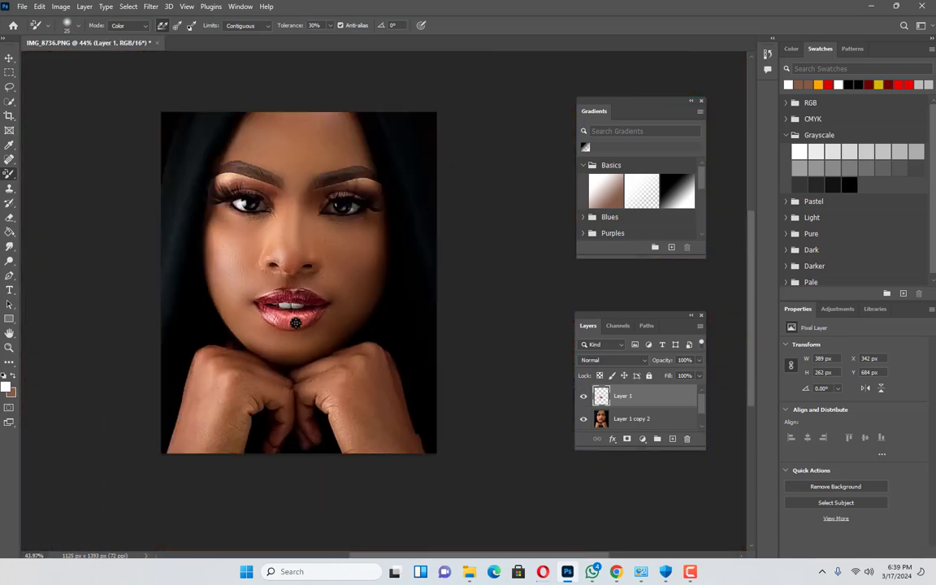
{"action": "scroll", "coordinate": [283, 191], "scroll_direction": "up", "scroll_amount": 4}
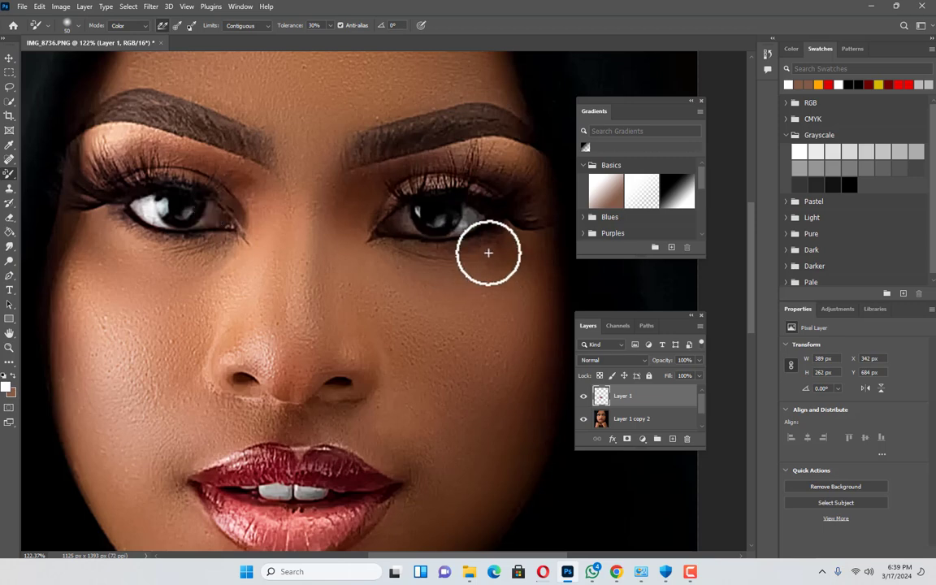
- On Layer 1 copy 2, paint white over the eye whites with the Color Replacement brush
{"action": "scroll", "coordinate": [487, 251], "scroll_direction": "up", "scroll_amount": 2}
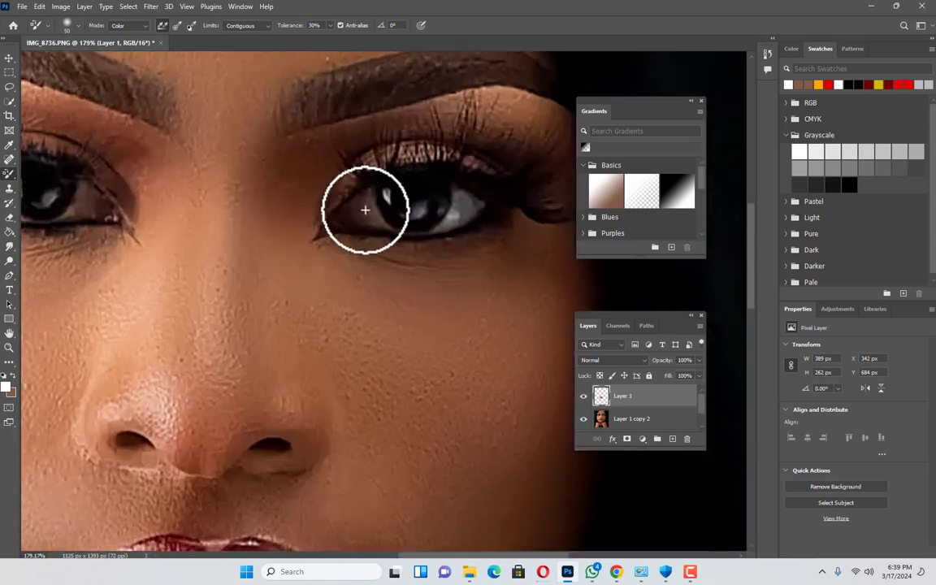
{"action": "scroll", "coordinate": [542, 272], "scroll_direction": "down", "scroll_amount": 2}
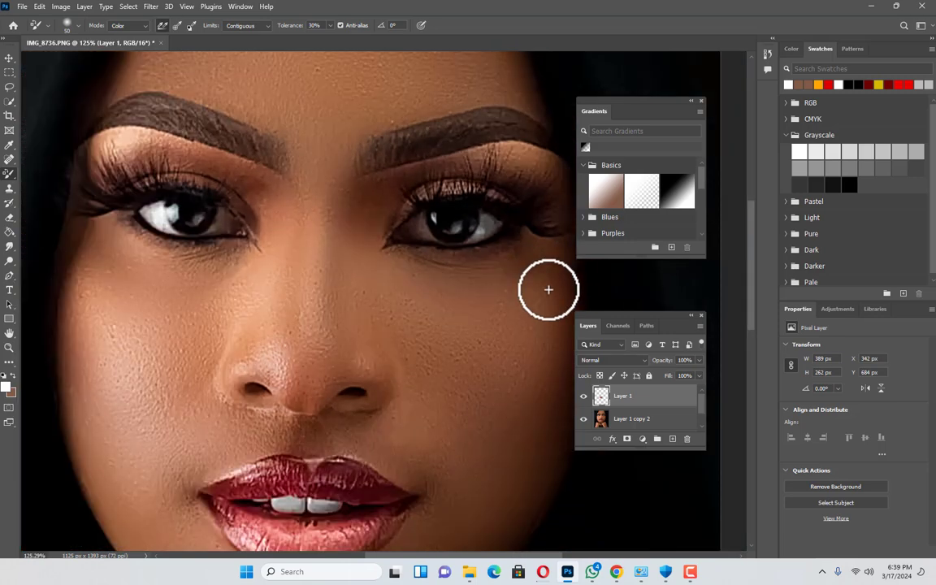
{"action": "left_click", "coordinate": [625, 419]}
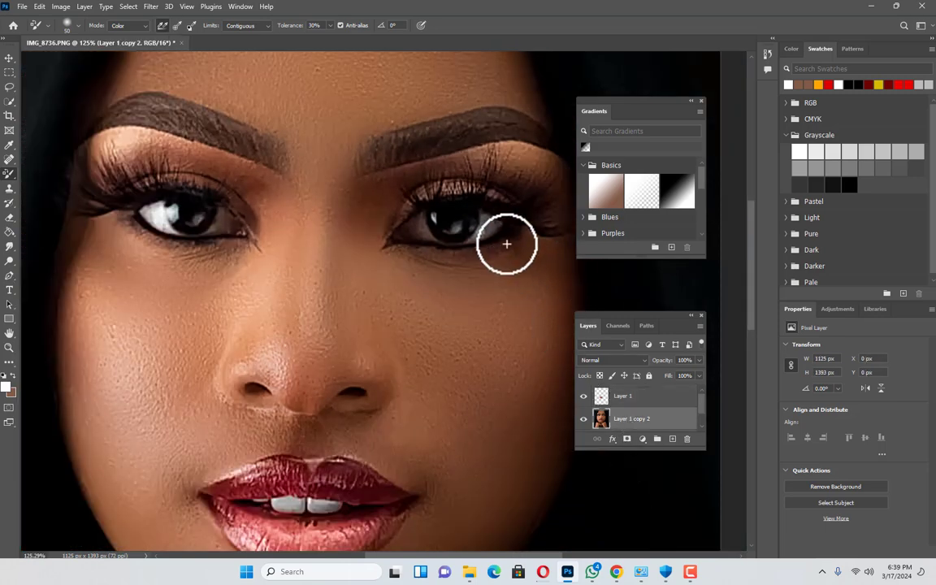
{"action": "scroll", "coordinate": [506, 244], "scroll_direction": "up", "scroll_amount": 2}
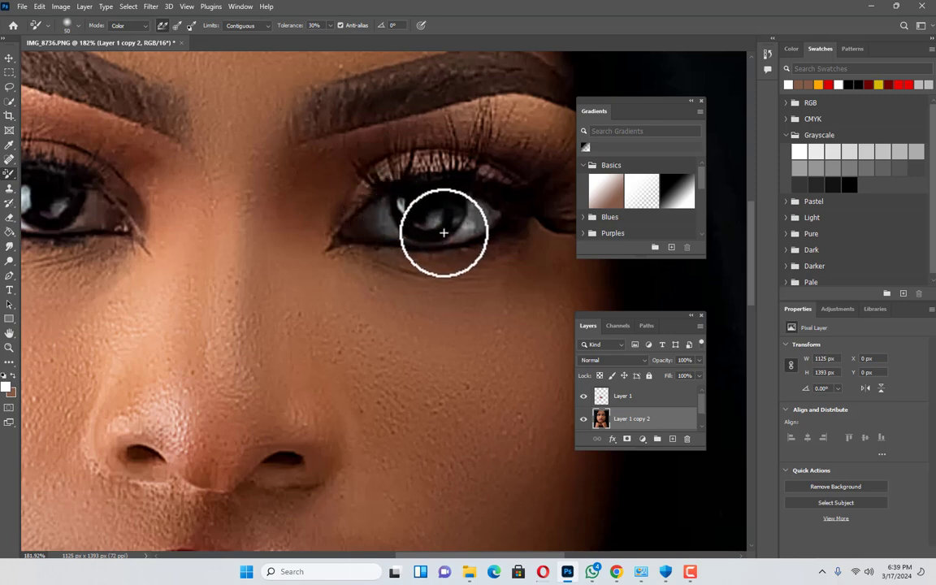
{"action": "scroll", "coordinate": [472, 226], "scroll_direction": "down", "scroll_amount": 3}
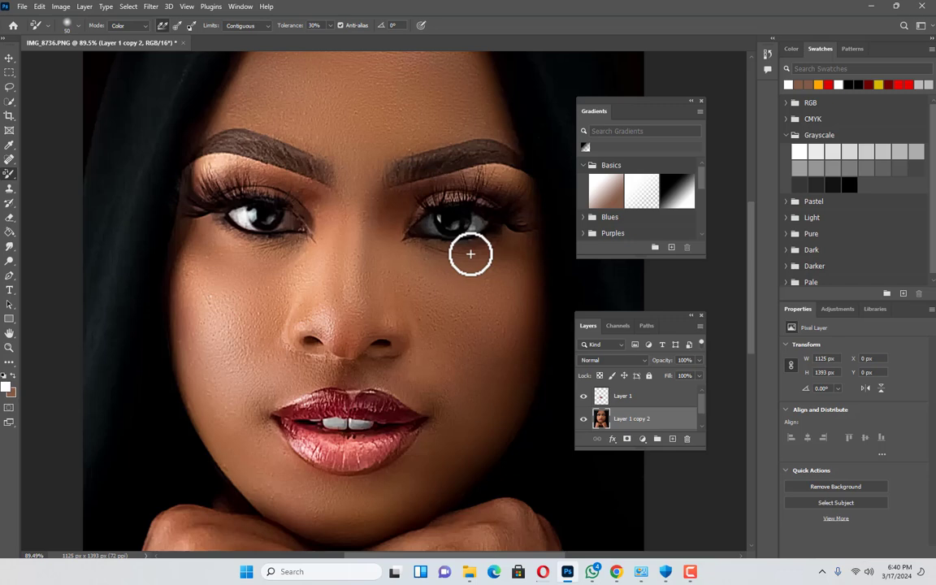
{"action": "scroll", "coordinate": [471, 254], "scroll_direction": "up", "scroll_amount": 6}
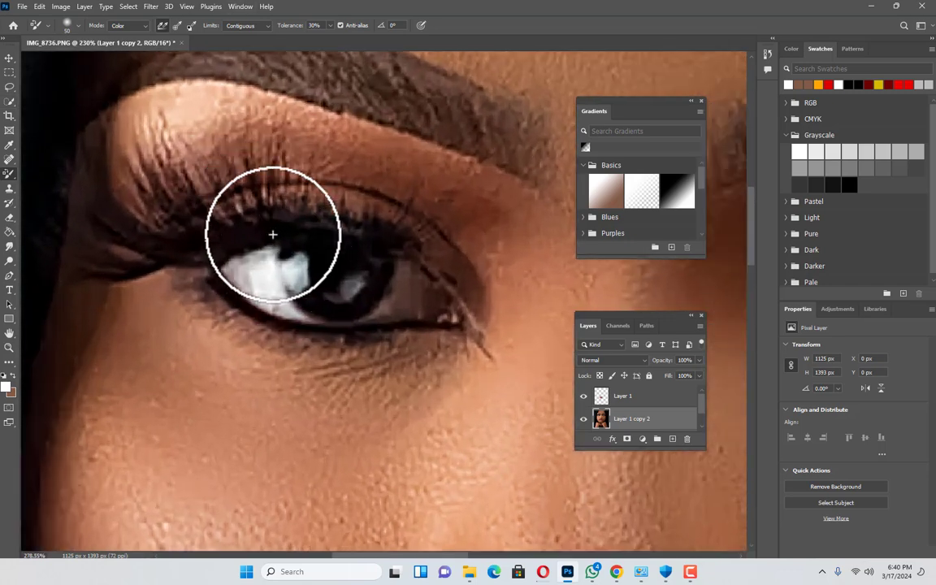
{"action": "mouse_move", "coordinate": [291, 282]}
{"action": "left_mouse_down"}
{"action": "mouse_move", "coordinate": [365, 301]}
{"action": "mouse_move", "coordinate": [392, 276]}
{"action": "mouse_move", "coordinate": [387, 292]}
{"action": "mouse_move", "coordinate": [334, 298]}
{"action": "left_mouse_up"}
{"action": "scroll", "coordinate": [301, 255], "scroll_direction": "down", "scroll_amount": 4}
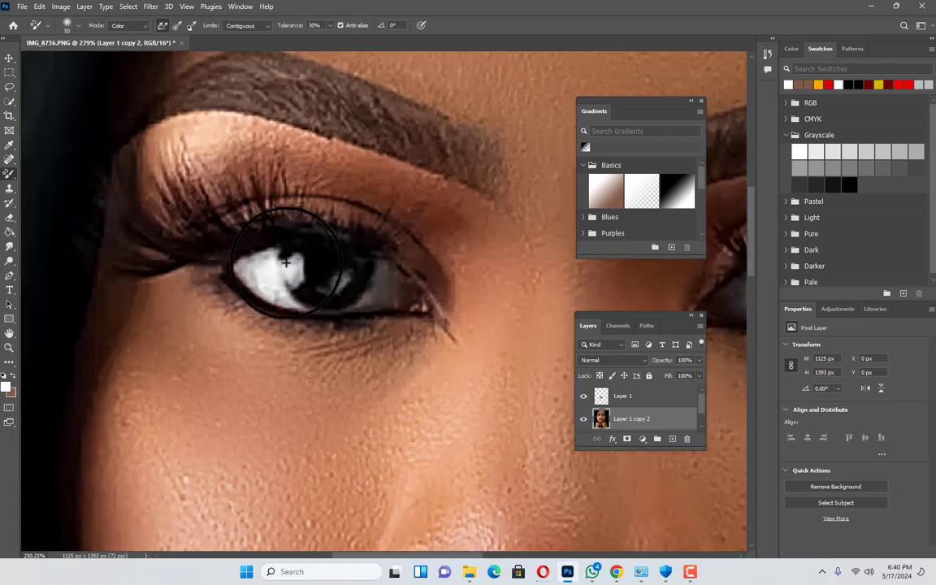
{"action": "scroll", "coordinate": [309, 250], "scroll_direction": "down", "scroll_amount": 3}
- Burn the right iris, then the left iris with two passes, at 35% midtones exposure
{"action": "scroll", "coordinate": [383, 271], "scroll_direction": "up", "scroll_amount": 2}
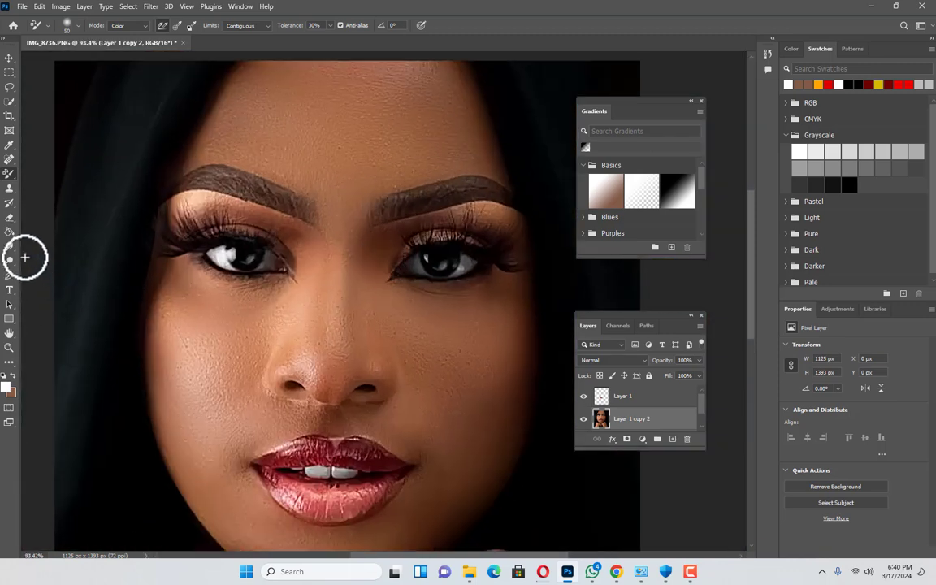
{"action": "left_click", "coordinate": [10, 261]}
{"action": "scroll", "coordinate": [386, 270], "scroll_direction": "up", "scroll_amount": 2}
{"action": "mouse_move", "coordinate": [418, 261]}
{"action": "left_mouse_down"}
{"action": "mouse_move", "coordinate": [443, 249]}
{"action": "mouse_move", "coordinate": [399, 253]}
{"action": "mouse_move", "coordinate": [453, 264]}
{"action": "mouse_move", "coordinate": [450, 249]}
{"action": "mouse_move", "coordinate": [465, 261]}
{"action": "mouse_move", "coordinate": [462, 253]}
{"action": "mouse_move", "coordinate": [403, 261]}
{"action": "left_mouse_up"}
{"action": "scroll", "coordinate": [409, 267], "scroll_direction": "down", "scroll_amount": 2}
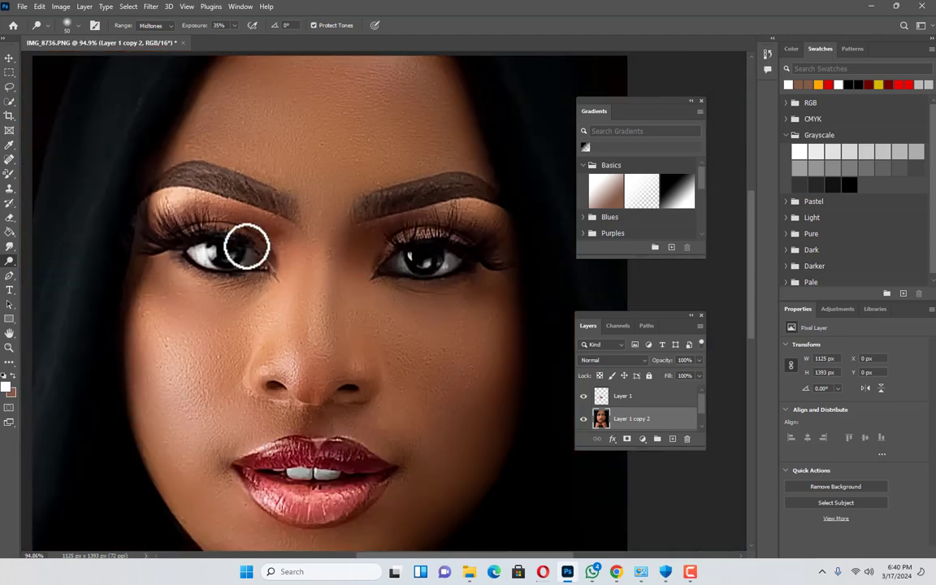
{"action": "scroll", "coordinate": [247, 246], "scroll_direction": "up", "scroll_amount": 3}
{"action": "mouse_move", "coordinate": [251, 261]}
{"action": "left_mouse_down"}
{"action": "mouse_move", "coordinate": [270, 261]}
{"action": "mouse_move", "coordinate": [209, 249]}
{"action": "left_mouse_up"}
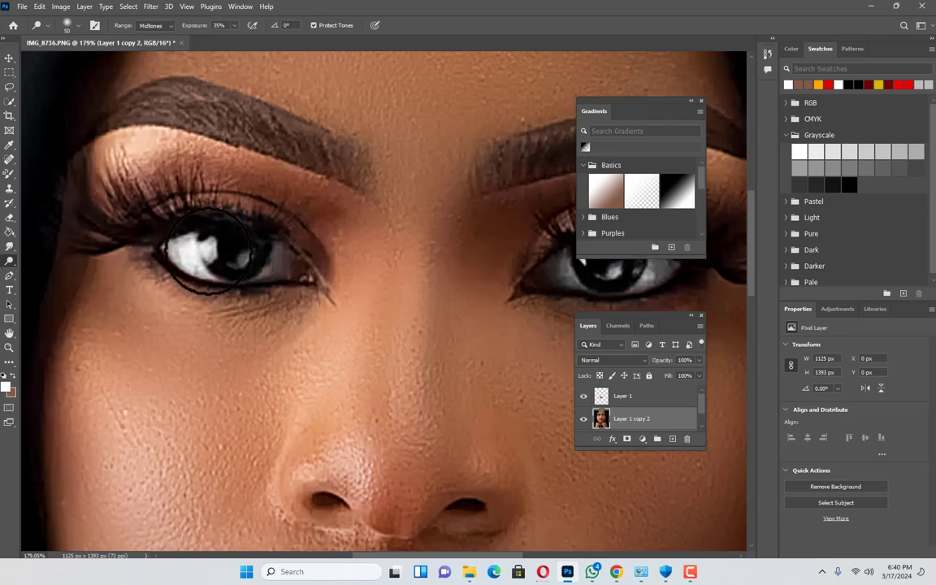
{"action": "scroll", "coordinate": [244, 236], "scroll_direction": "up", "scroll_amount": 3}
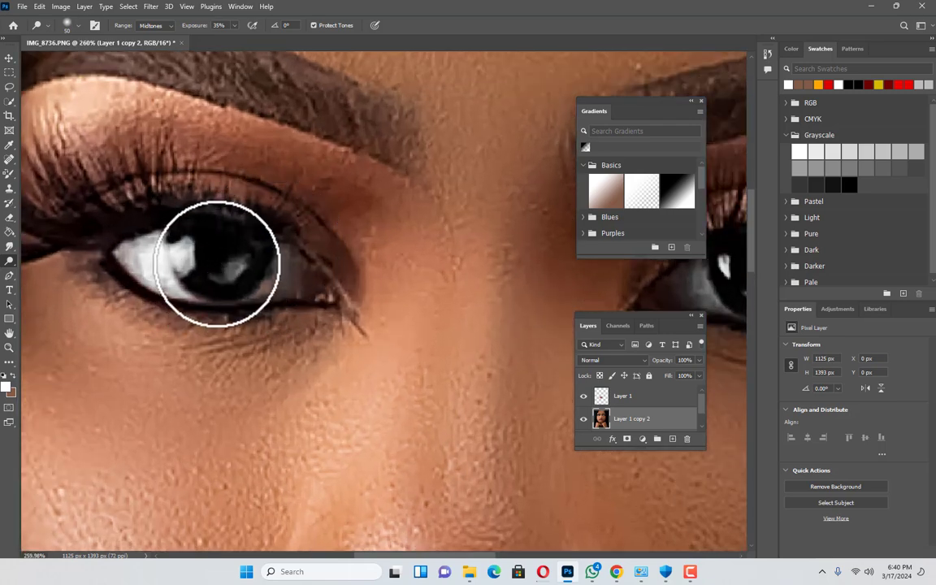
{"action": "mouse_move", "coordinate": [219, 272]}
{"action": "left_mouse_down"}
{"action": "mouse_move", "coordinate": [251, 278]}
{"action": "mouse_move", "coordinate": [253, 267]}
{"action": "mouse_move", "coordinate": [273, 285]}
{"action": "mouse_move", "coordinate": [276, 271]}
{"action": "mouse_move", "coordinate": [244, 268]}
{"action": "left_mouse_up"}
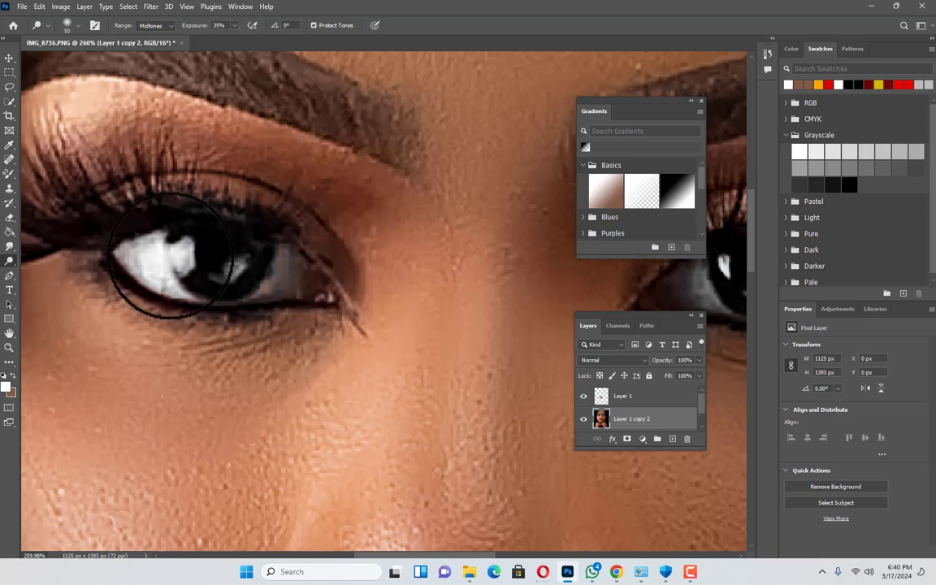
{"action": "scroll", "coordinate": [244, 268], "scroll_direction": "down", "scroll_amount": 4}
{"action": "scroll", "coordinate": [247, 271], "scroll_direction": "down", "scroll_amount": 3}
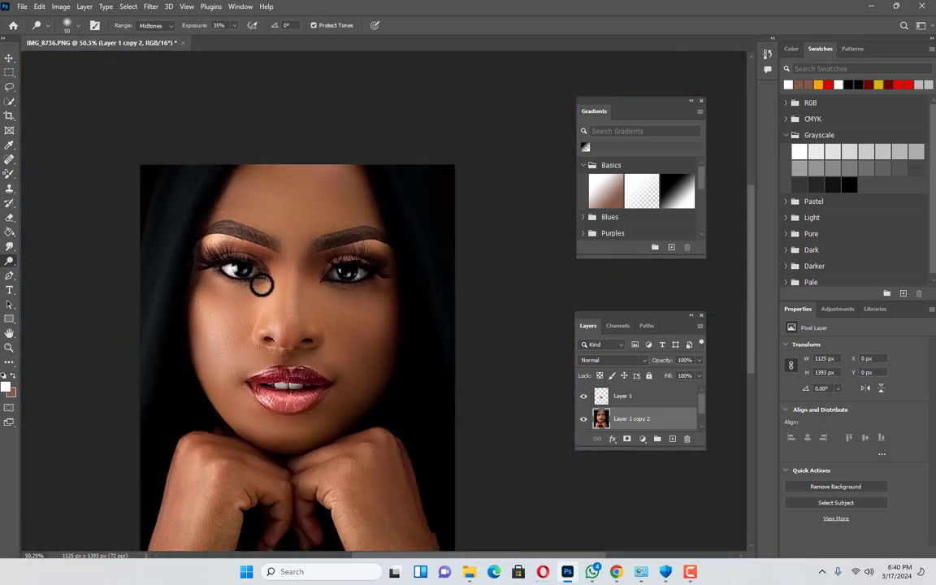
{"action": "scroll", "coordinate": [261, 284], "scroll_direction": "up", "scroll_amount": 1}
{"action": "scroll", "coordinate": [261, 278], "scroll_direction": "down", "scroll_amount": 2}
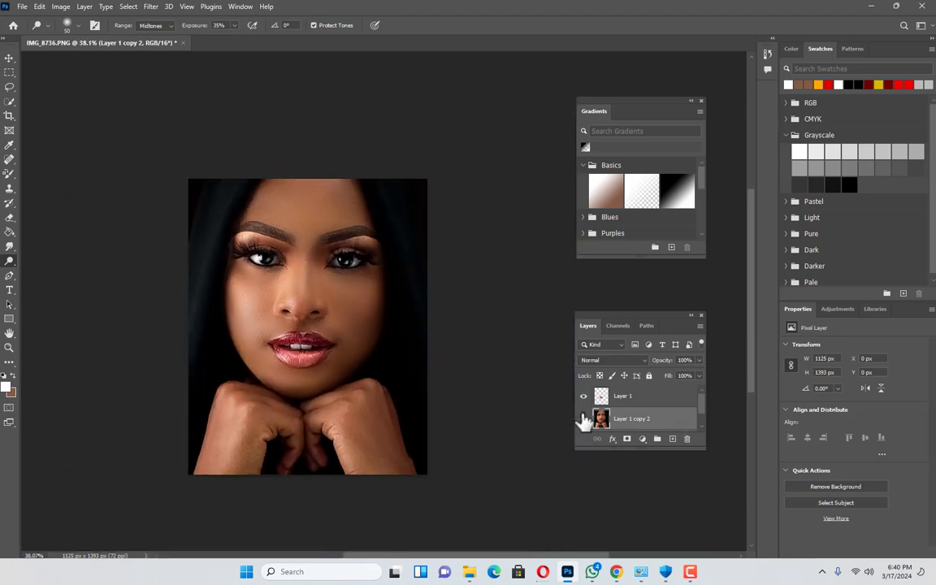
{"action": "left_click", "coordinate": [583, 419]}
{"action": "left_click", "coordinate": [583, 418]}
{"action": "left_click", "coordinate": [583, 418]}
{"action": "left_click", "coordinate": [583, 419]}
{"action": "scroll", "coordinate": [365, 393], "scroll_direction": "up", "scroll_amount": 1}
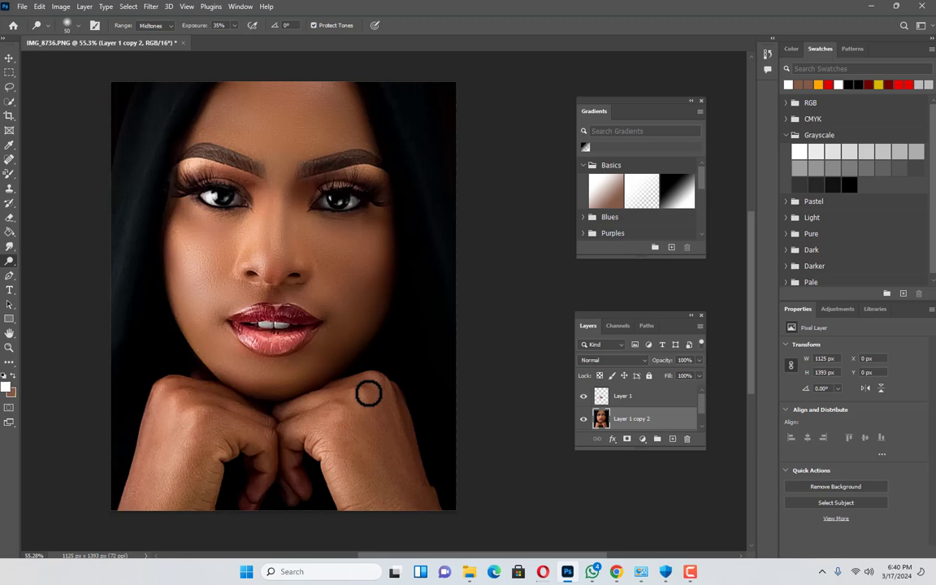
{"action": "left_click", "coordinate": [584, 418]}
{"action": "scroll", "coordinate": [336, 245], "scroll_direction": "down", "scroll_amount": 2}
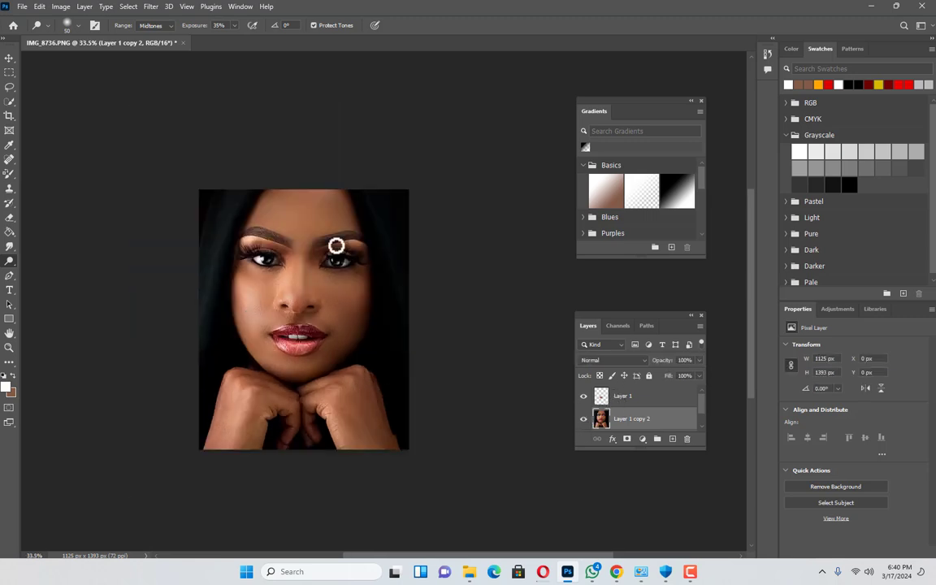
{"action": "scroll", "coordinate": [336, 369], "scroll_direction": "up", "scroll_amount": 1}
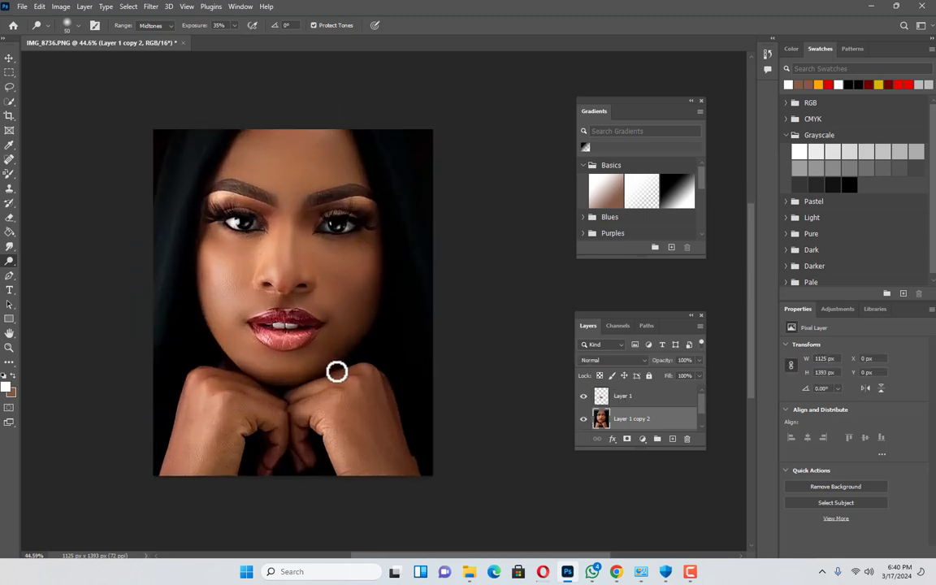